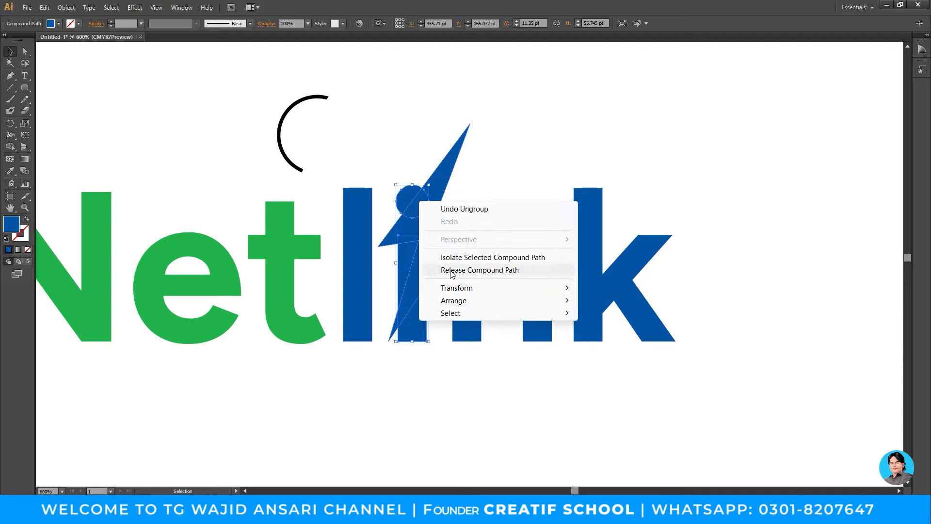
Step: Release the compound path of the letter i and select its round dot
left_click(447, 377)
left_click(407, 199)
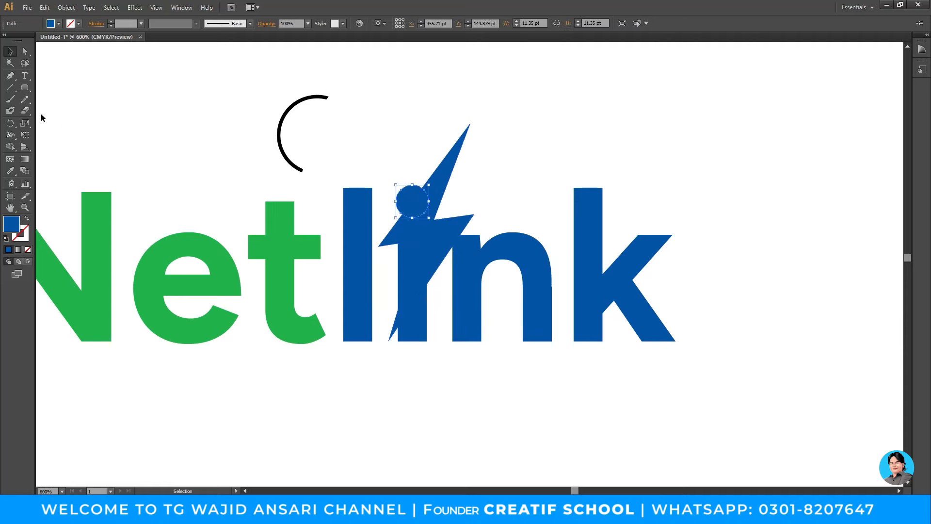
left_click(25, 88)
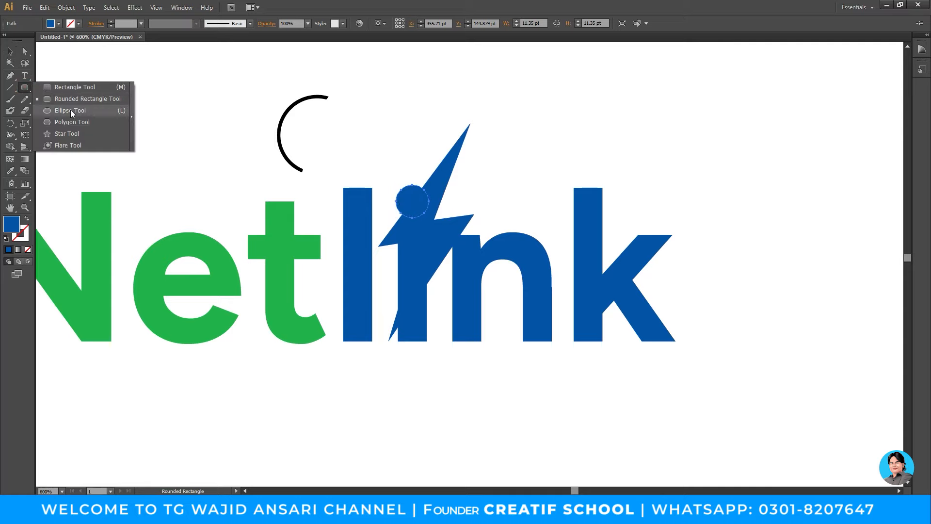
key("v")
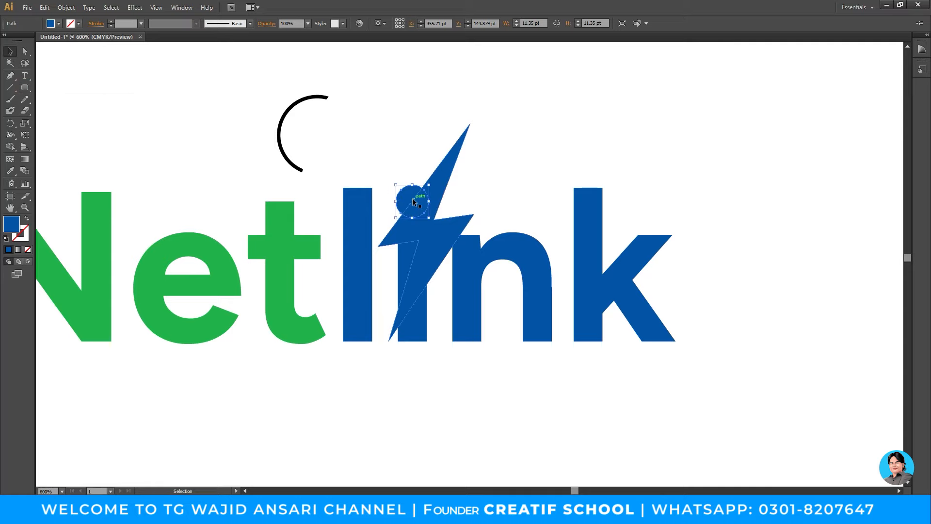
Step: Create an offset path of 1 pt around the i's dot
left_click(68, 7)
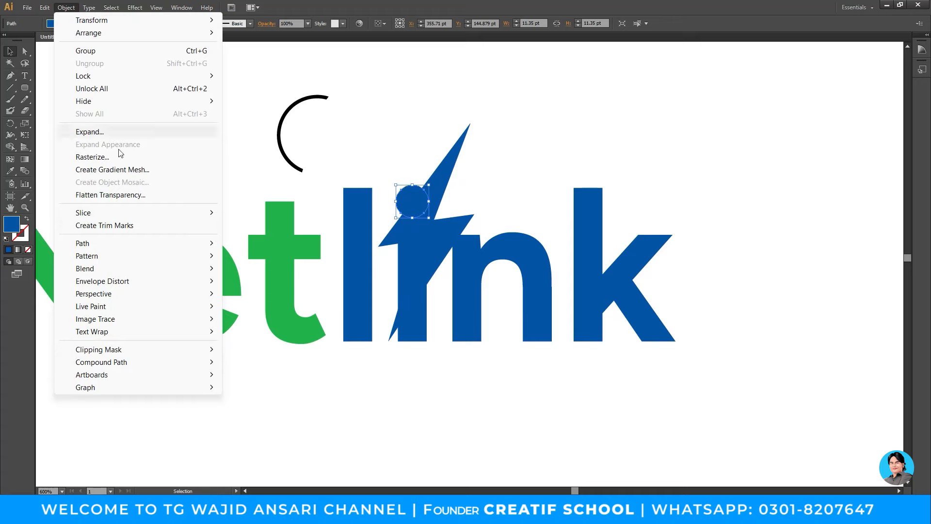
mouse_move(104, 243)
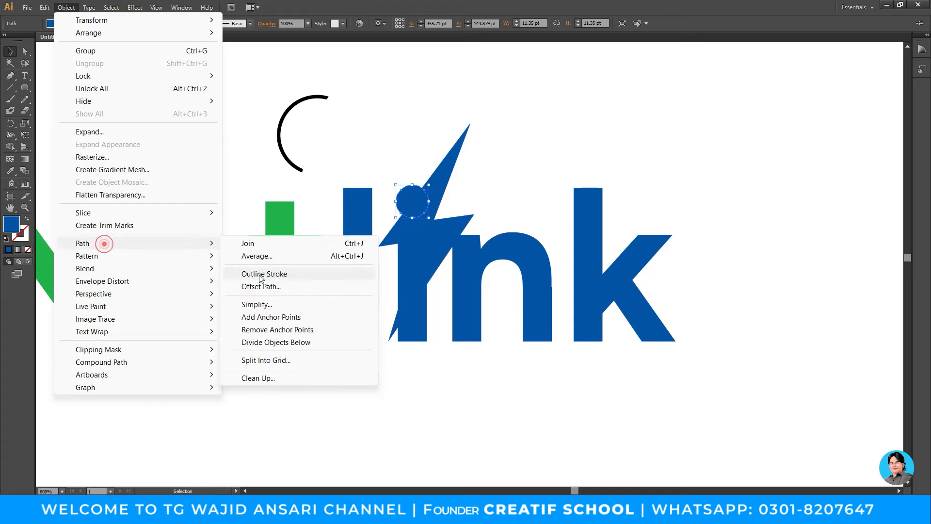
left_click(302, 285)
left_click(447, 445)
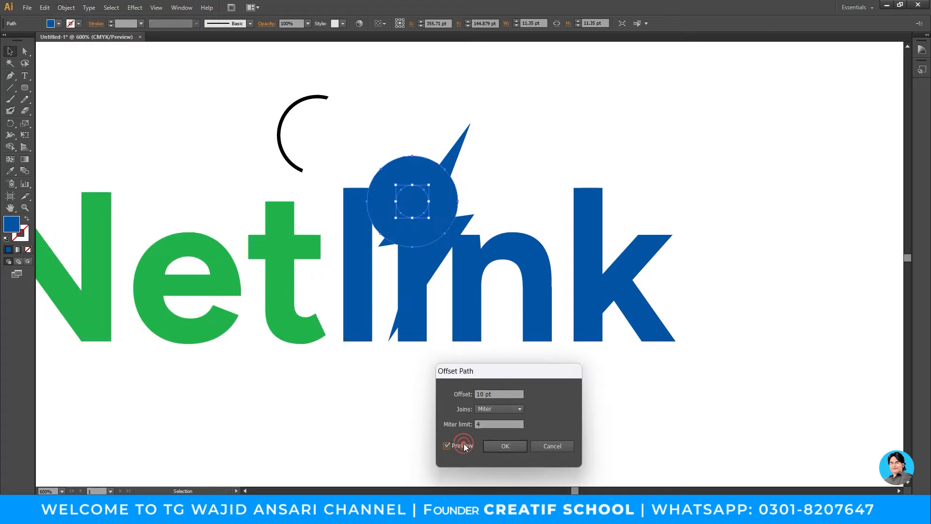
double_click(500, 393)
type("1")
left_click(495, 449)
Step: Sample the white background as the offset circle's fill and bring both circles to the front to make a white ring around the dot
key("i")
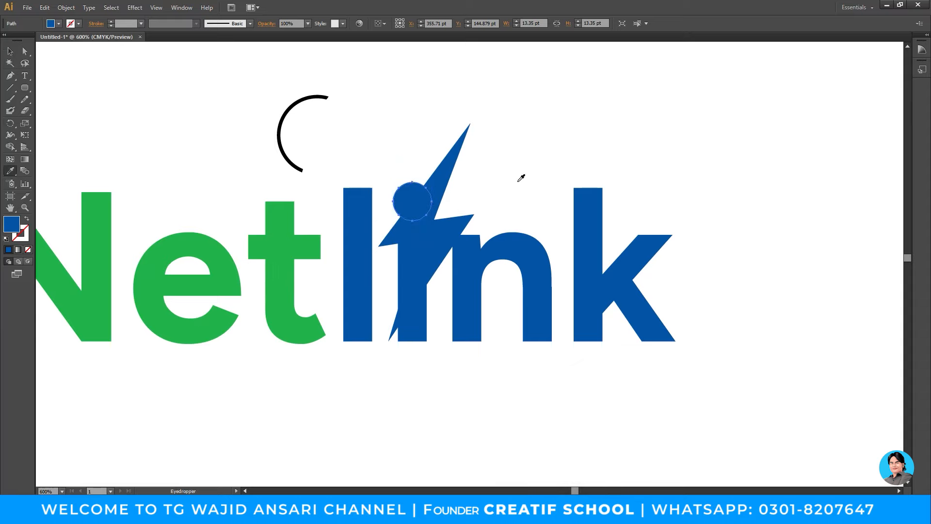
left_click(517, 182)
key("v")
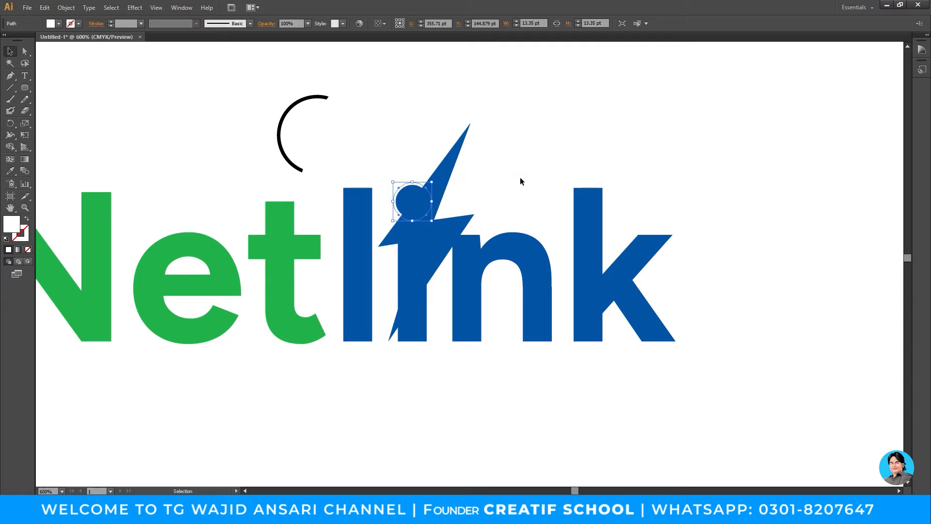
left_click(411, 195, "shift")
key("ctrl+shift+bracketright")
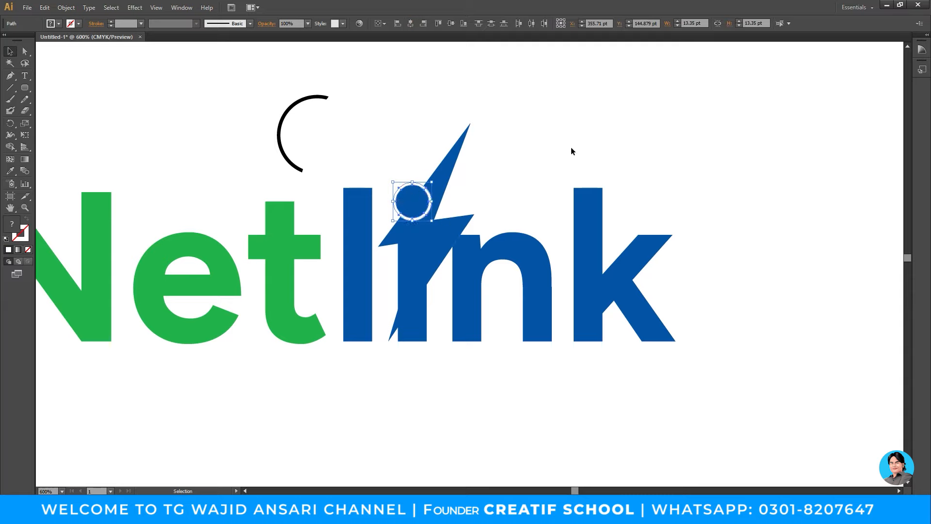
left_click(567, 124)
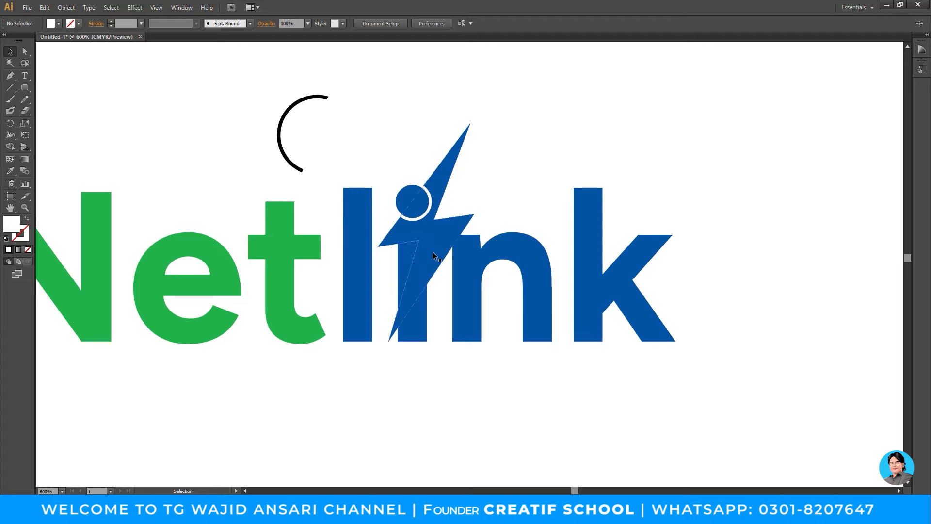
Step: Move the lightning bolt away from the wordmark and back onto the letter i
left_click_drag(431, 248, 456, 241)
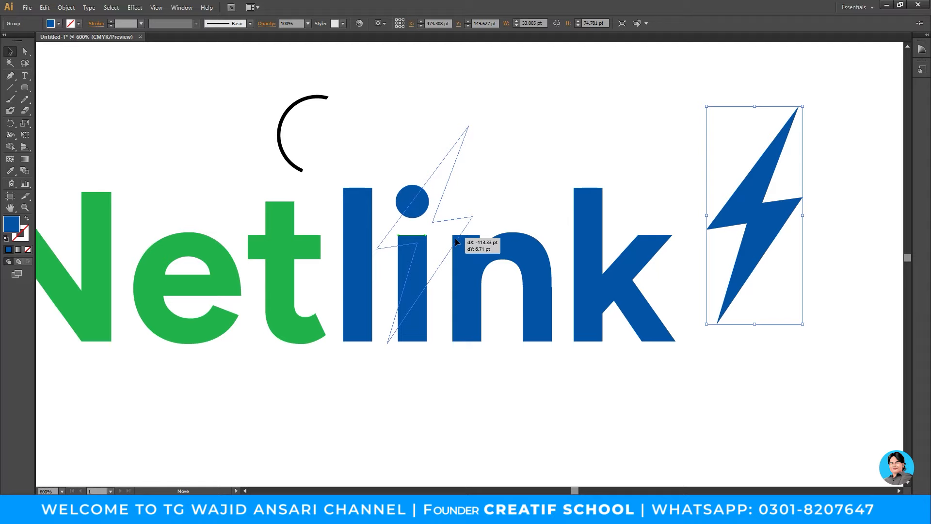
left_click_drag(456, 242, 458, 240)
left_click(505, 367)
key("ctrl+z")
key("ctrl+shift+z")
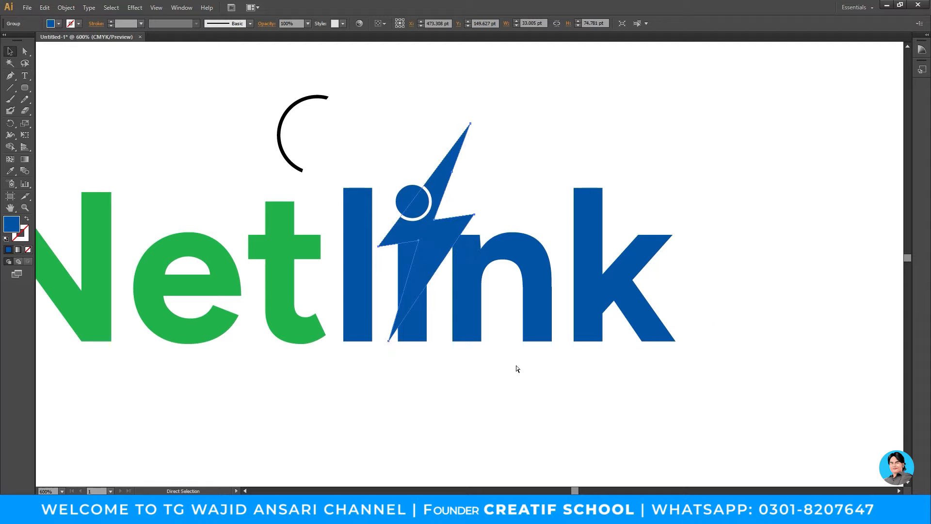
left_click(524, 393)
Step: Divide the i's stem and the lightning bolt with Pathfinder and ungroup the resulting pieces
left_click(406, 257)
key("z")
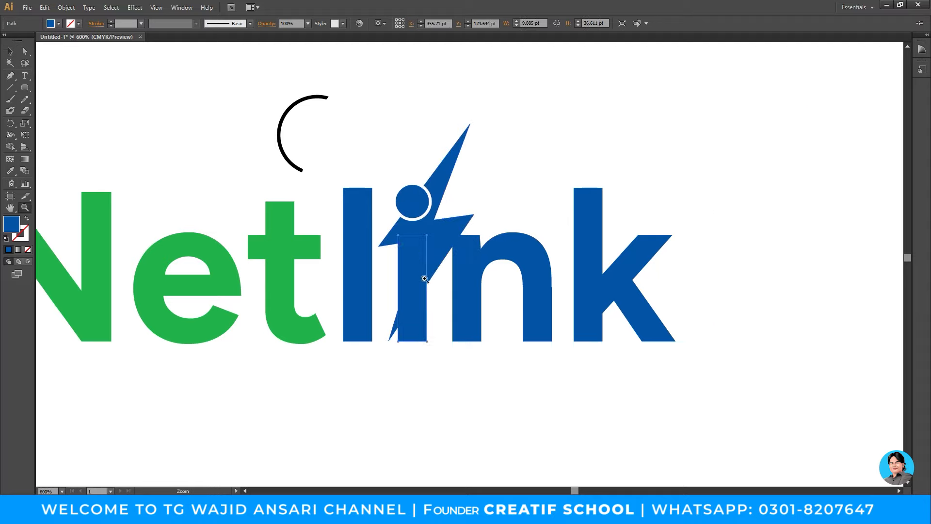
left_click(424, 279)
key("v")
left_click(499, 200, "shift")
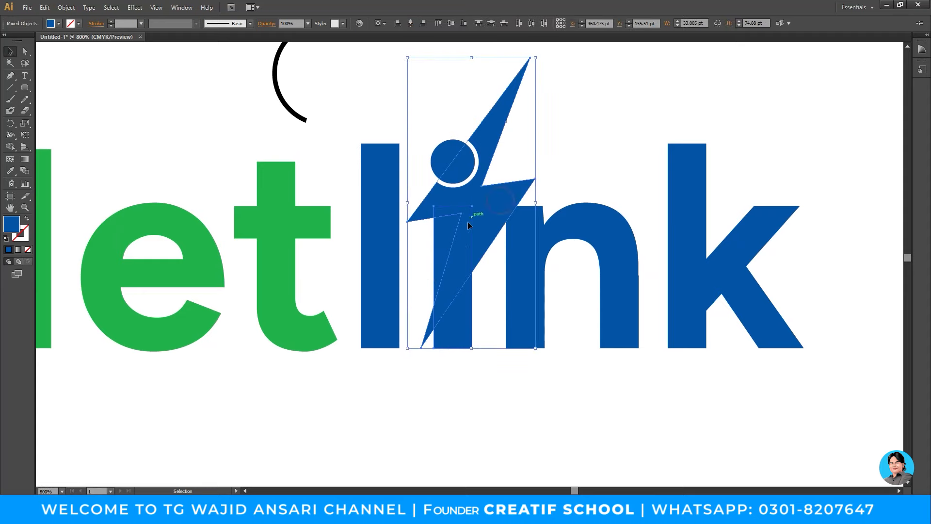
left_click(182, 8)
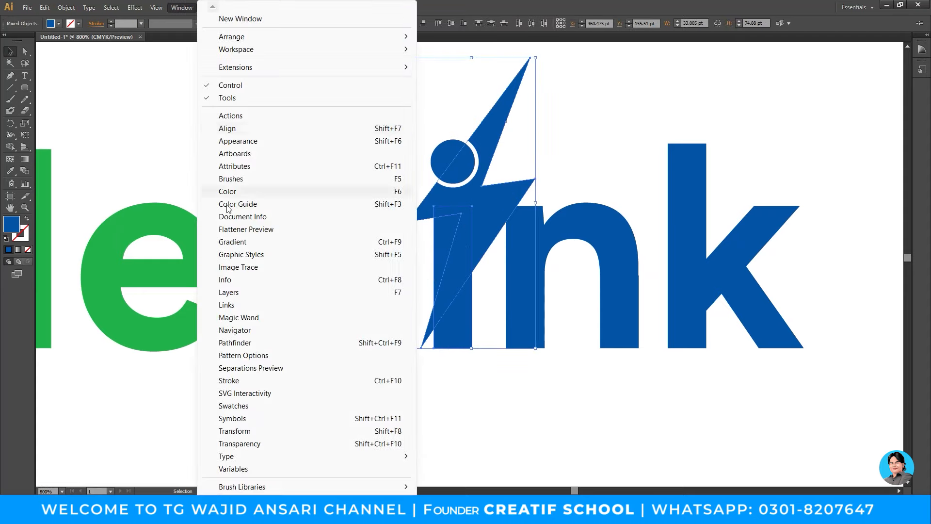
left_click(252, 343)
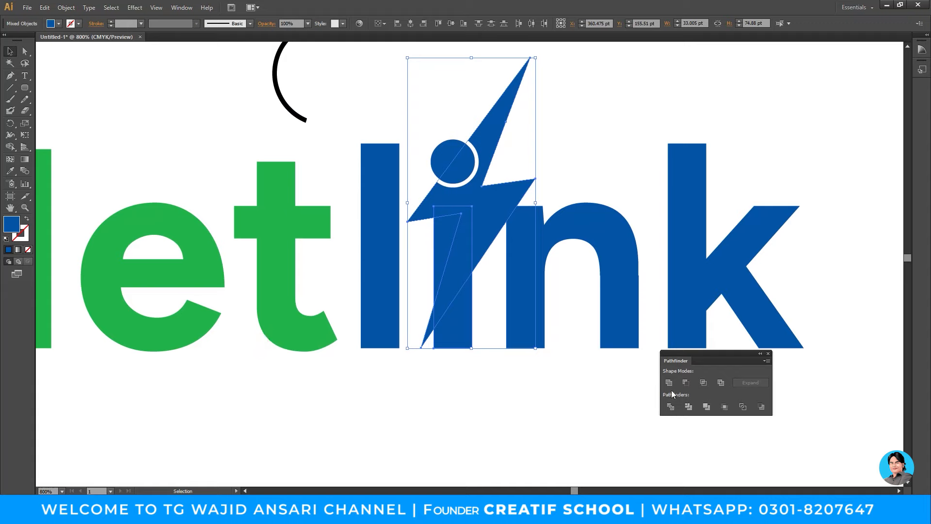
left_click(670, 407)
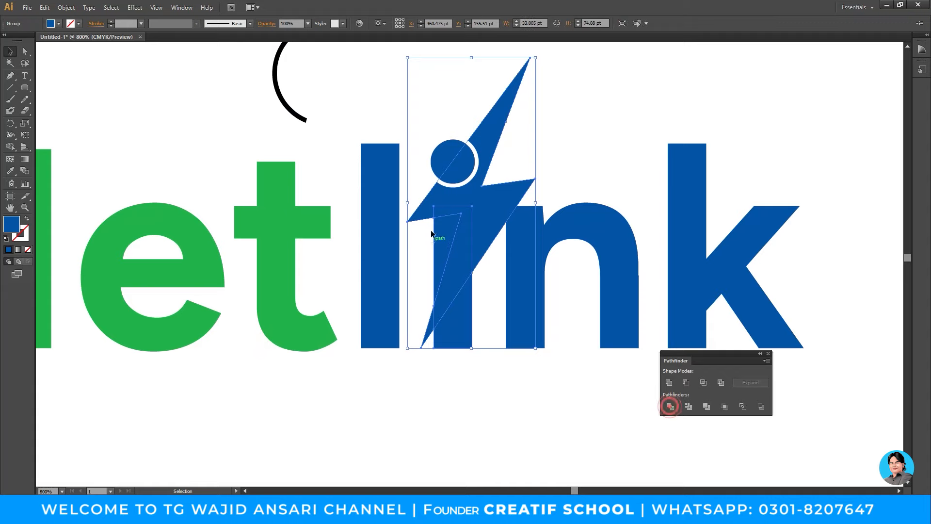
right_click(461, 208)
left_click(493, 276)
left_click(459, 409)
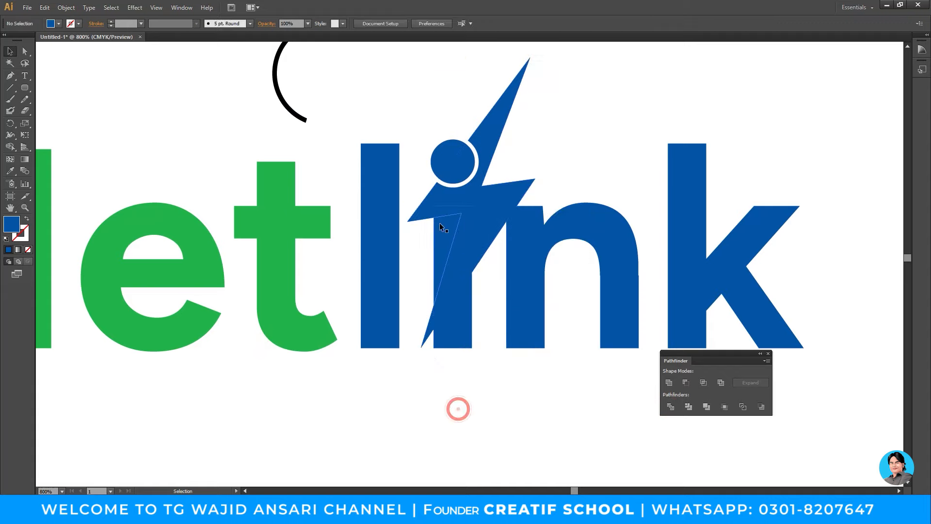
Step: Delete the two pieces of the i's stem that lie outside the lightning bolt
left_click_drag(441, 222, 341, 314)
key("Delete")
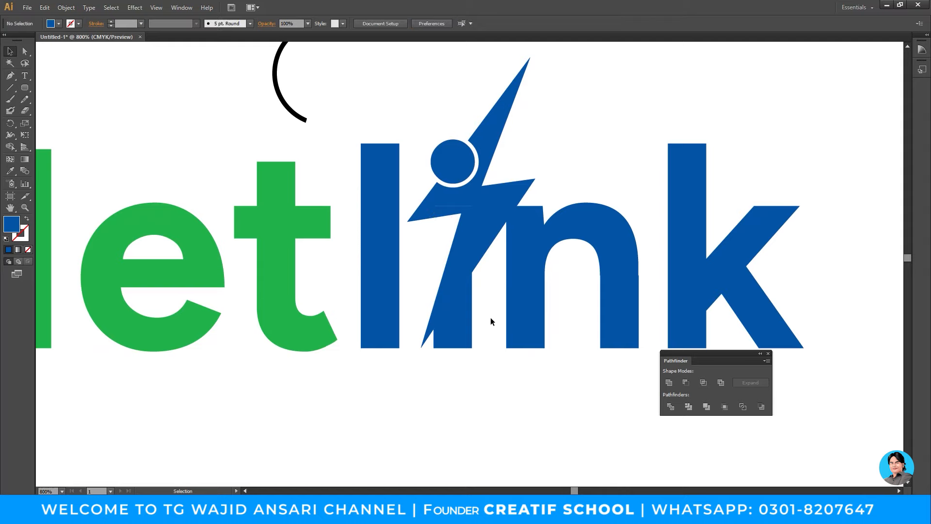
left_click_drag(466, 299, 586, 404)
key("ctrl+alt+space")
left_click(514, 290)
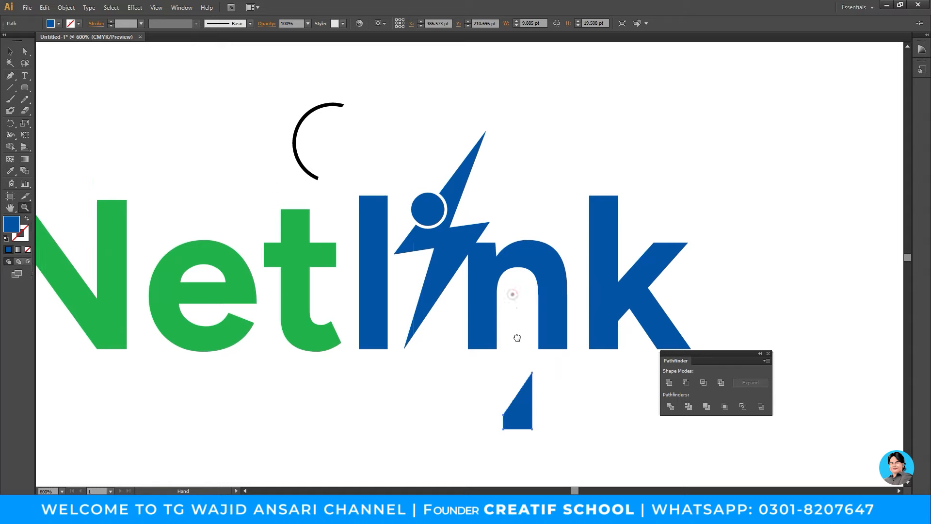
key("backslash")
key("Delete")
Step: Try moving the stem piece inside the lightning bolt, and undo the move
left_click(451, 247)
type("v")
key("Escape")
key("v")
left_click_drag(435, 254, 458, 344)
key("ctrl+z")
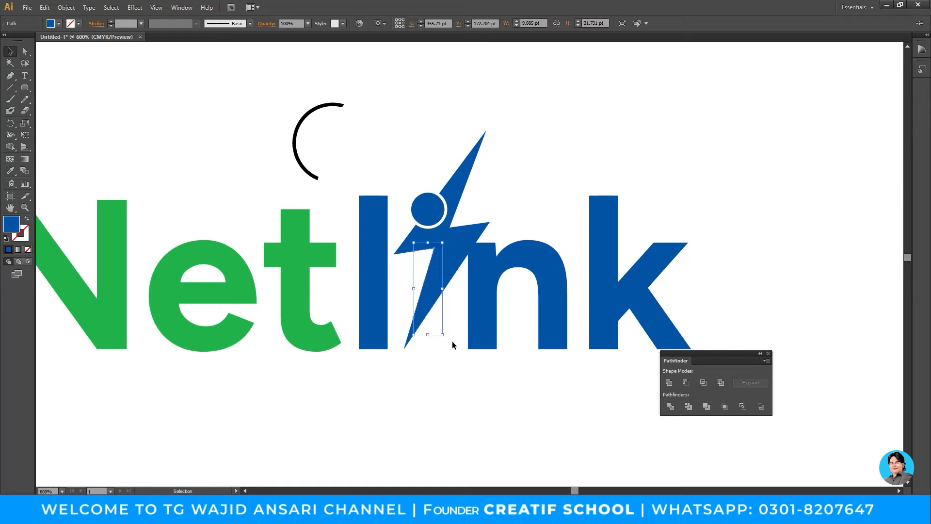
left_click(452, 342)
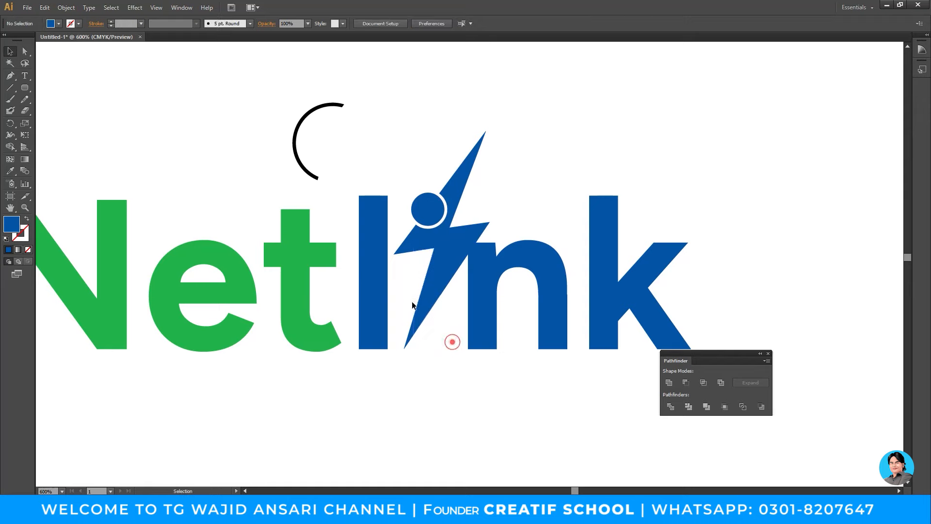
Step: Select all remaining pieces of the lightning bolt and unite them into one shape
left_click(454, 200)
left_click(434, 273, "shift")
left_click_drag(435, 274, 486, 231)
key("ctrl+z")
left_click(414, 330, "shift")
left_click_drag(415, 332, 477, 280)
key("ctrl+z")
left_click(669, 382)
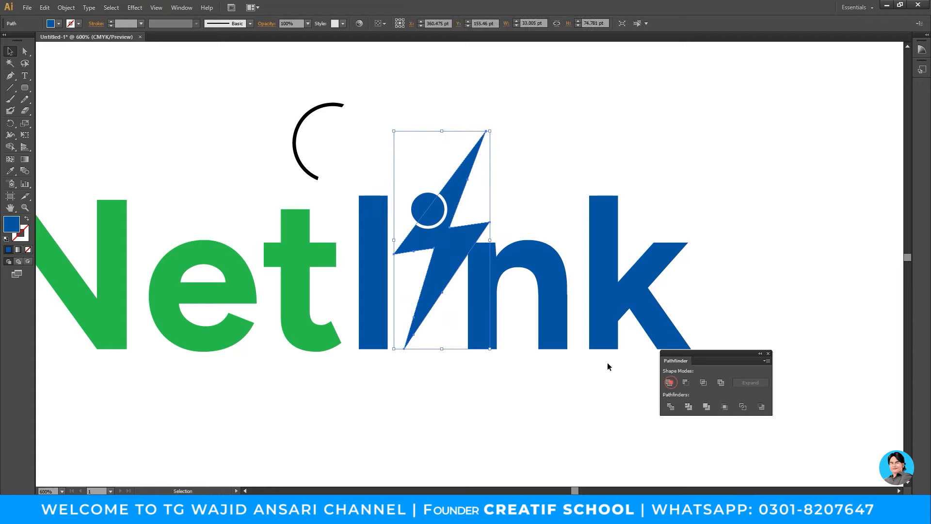
Step: Move the black arc around the i's dot and enlarge it
left_click(496, 193)
key("z")
left_click(492, 285, "alt")
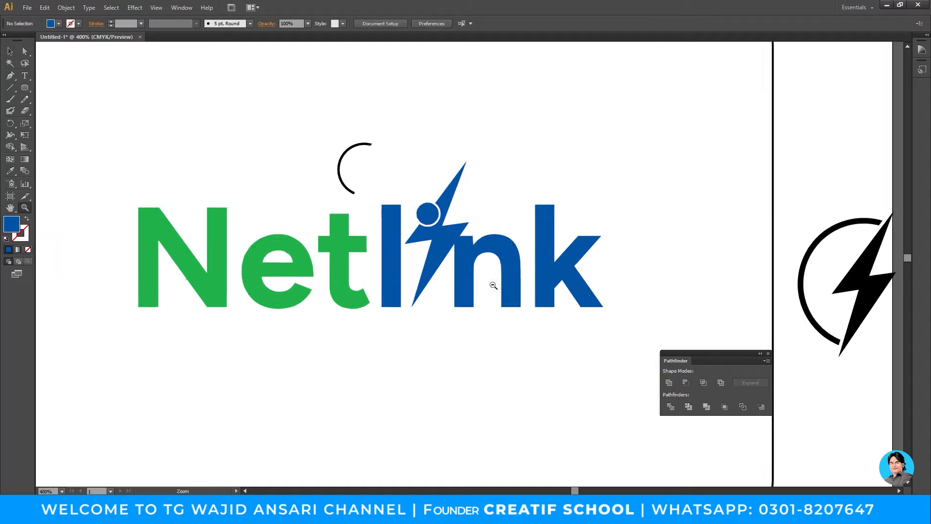
left_click(493, 285, "alt")
left_click(441, 250)
left_click(477, 242)
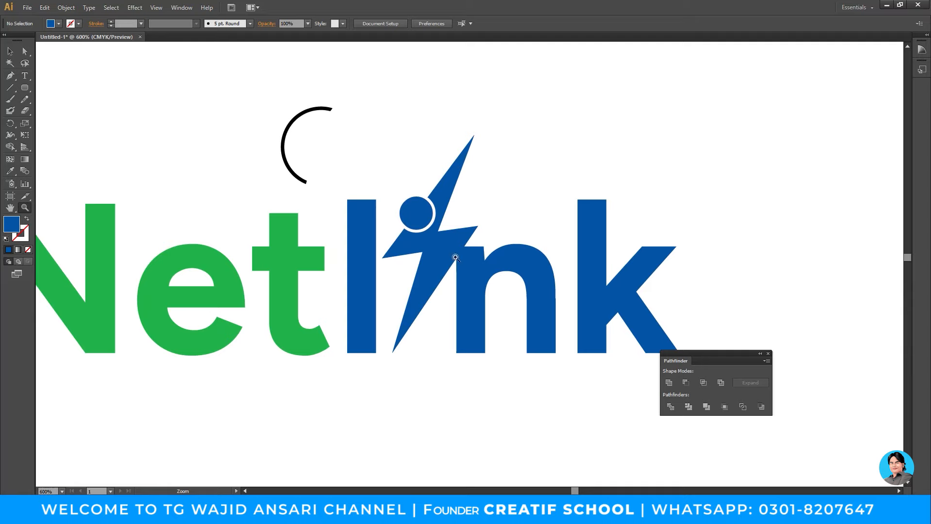
key("v")
left_click_drag(333, 107, 453, 144)
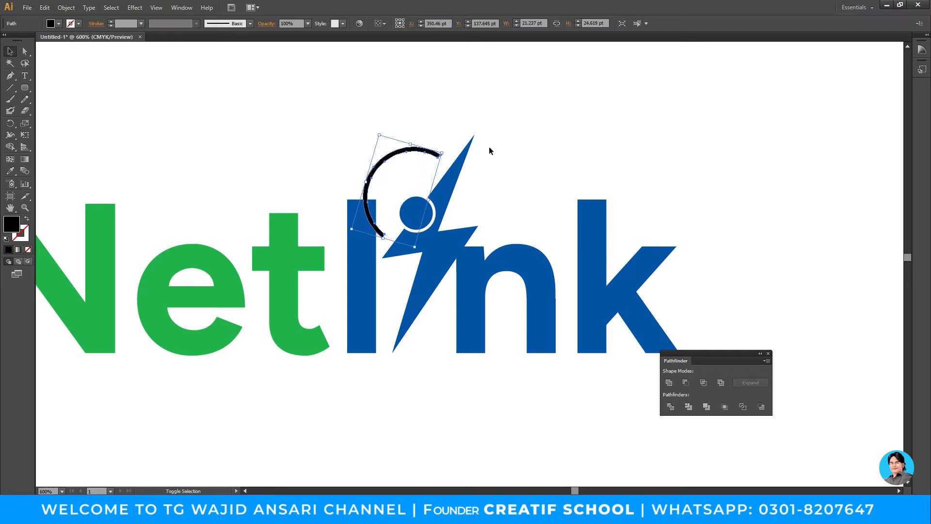
Step: Move the black arc off the wordmark into the empty area beyond the k
left_click(572, 129)
key("z")
left_click(491, 266, "alt")
left_click(491, 267, "alt")
key("v")
left_click_drag(418, 208, 758, 147)
Step: Examine the wordmark up close and as a whole, checking where the lightning bolt meets the n
key("z")
left_click(465, 268)
left_click(463, 266)
key("v")
key("z")
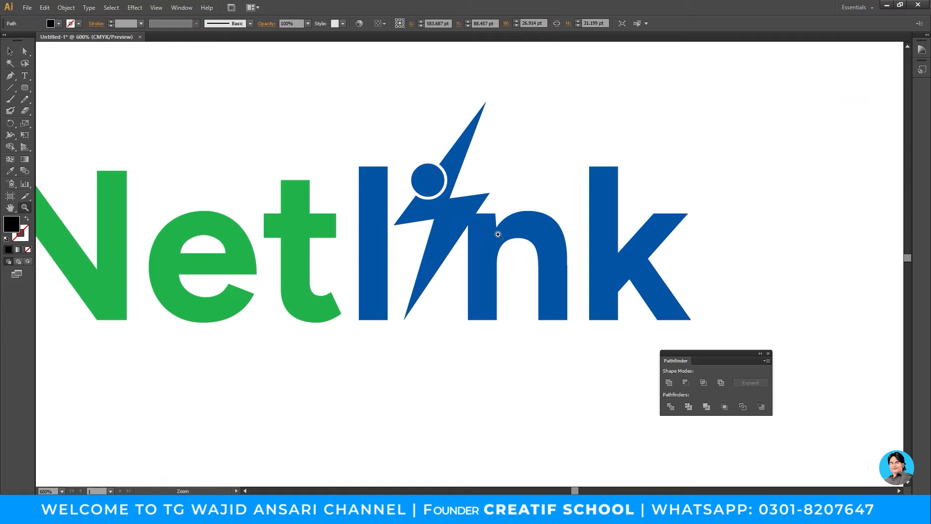
left_click(497, 234)
left_click(497, 233)
left_click_drag(428, 296, 449, 122)
left_click(509, 208, "alt")
left_click(509, 208, "alt")
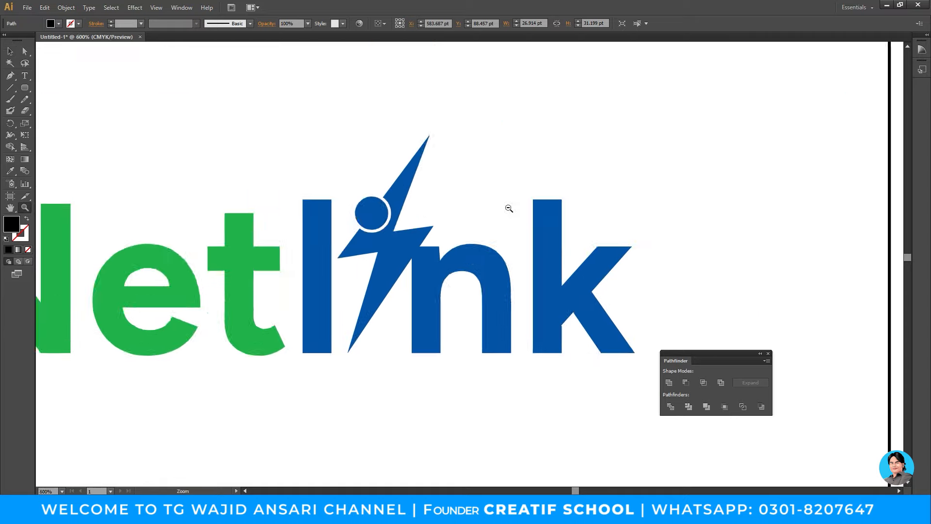
left_click(508, 208, "alt")
Step: Try shifting the lightning bolt slightly toward the n, and undo the shift
key("v")
mouse_move(394, 295)
left_mouse_down()
mouse_move(504, 288)
mouse_move(466, 252)
mouse_move(414, 297)
mouse_move(423, 296)
mouse_move(410, 292)
left_mouse_up()
key("ctrl+z")
key("ctrl+z")
Step: Lower the n's upper-left corner anchor to about Y 161.4 pt, just beside the lightning bolt's edge
key("z")
left_click(463, 308)
left_click(463, 308)
left_click_drag(431, 234, 440, 270)
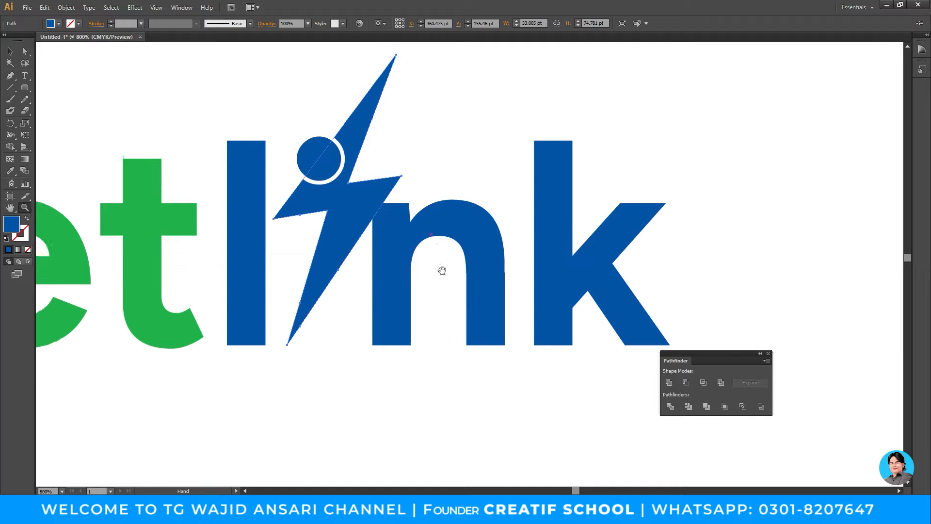
left_click(439, 269)
key("v")
left_click(401, 208)
key("a")
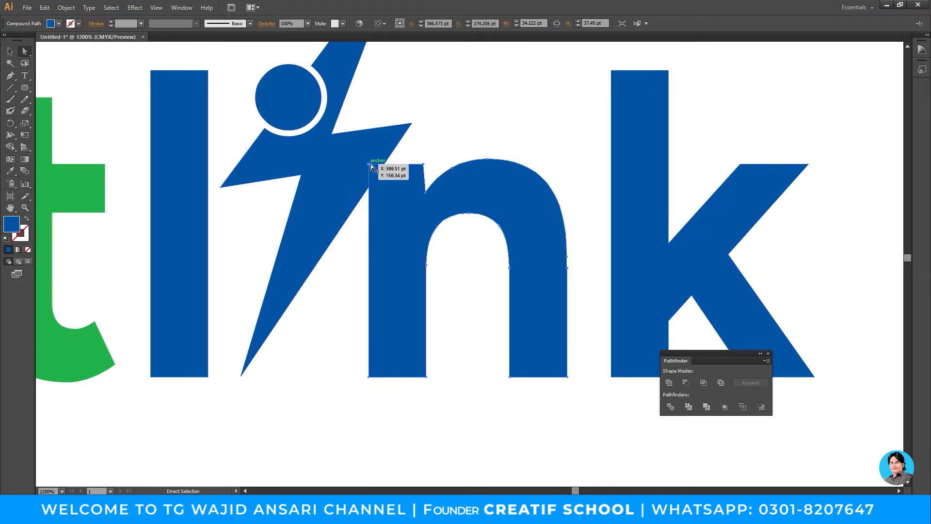
left_click_drag(368, 164, 369, 193)
Step: Add an anchor to the n's slanted top edge and position it at about X 373.4, Y 156.75 pt to leave a gap beside the bolt
key("p")
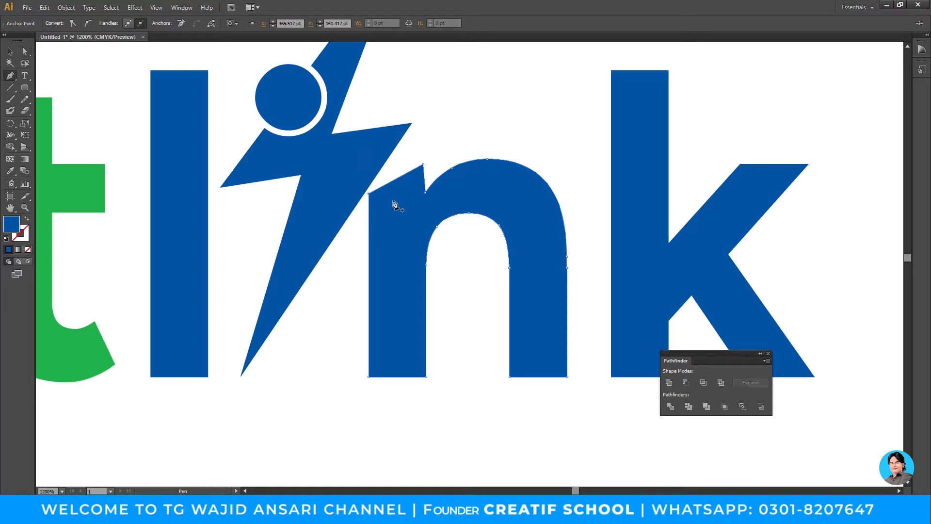
left_click(392, 183)
key("a")
left_click_drag(391, 182, 392, 166)
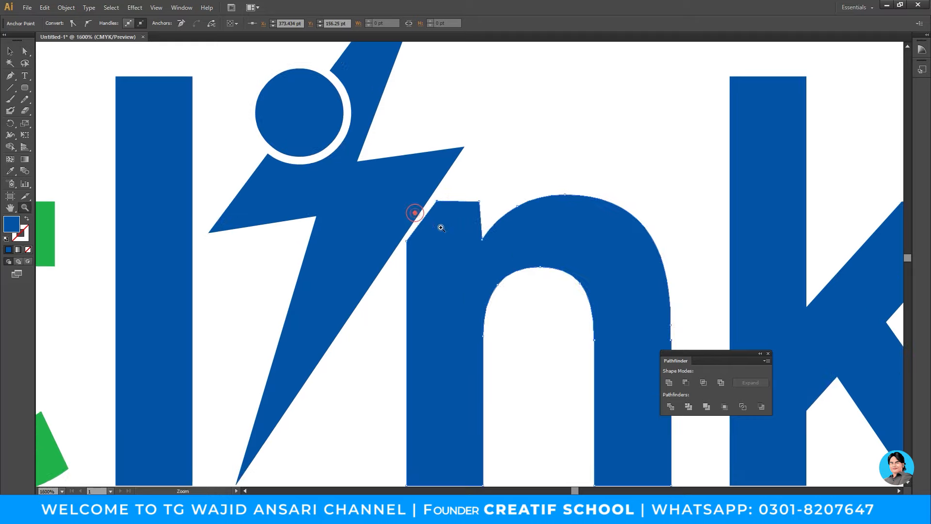
left_click(416, 210, "ctrl")
left_click_drag(438, 201, 438, 204)
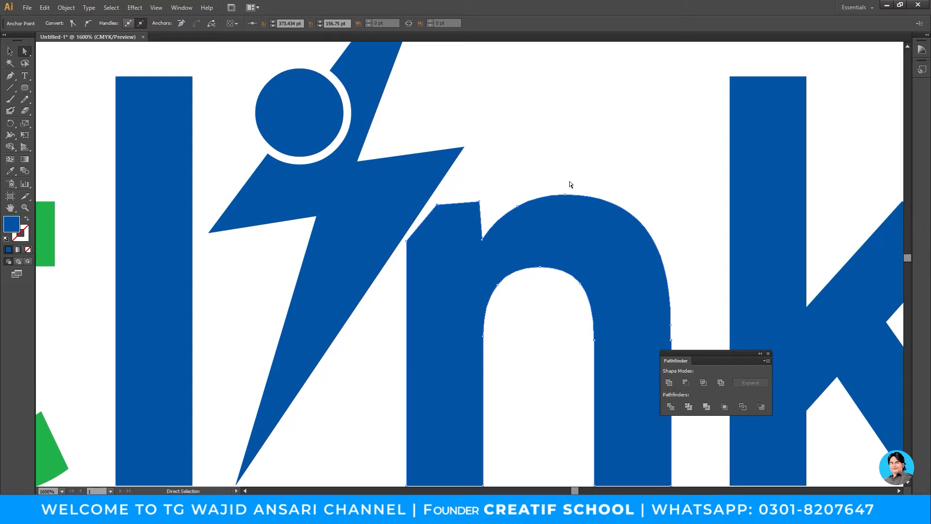
Step: Level the top of the n's stem by aligning its right anchor vertically with the added anchor beside the bolt
left_click(478, 240, "ctrl")
left_click(479, 200)
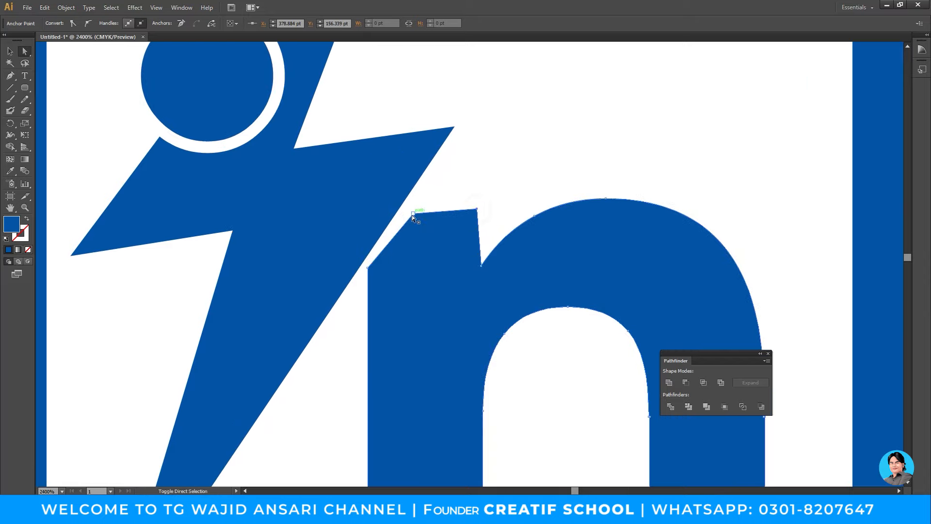
left_click(412, 215, "shift")
left_click(294, 22)
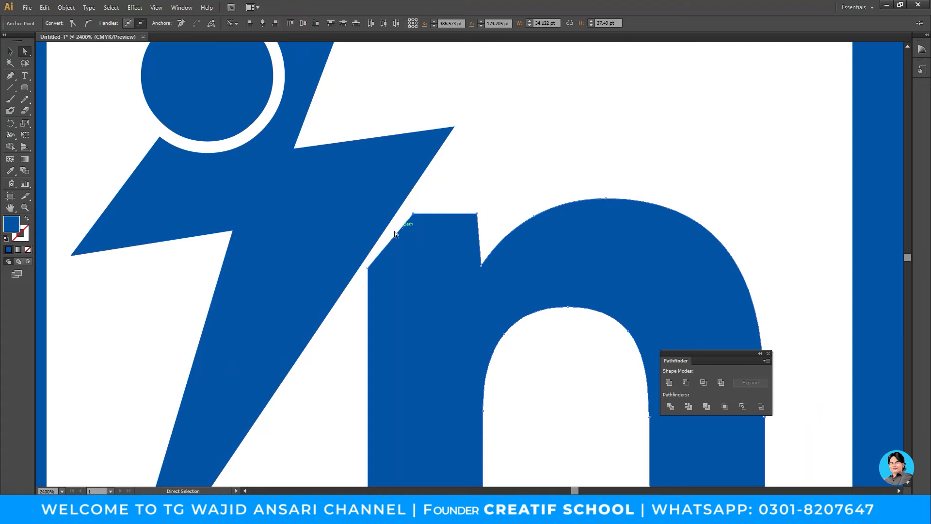
Step: Lower the n's left corner anchor slightly so its slanted edge runs parallel to the lightning bolt
left_click_drag(368, 267, 369, 278)
left_click(474, 133)
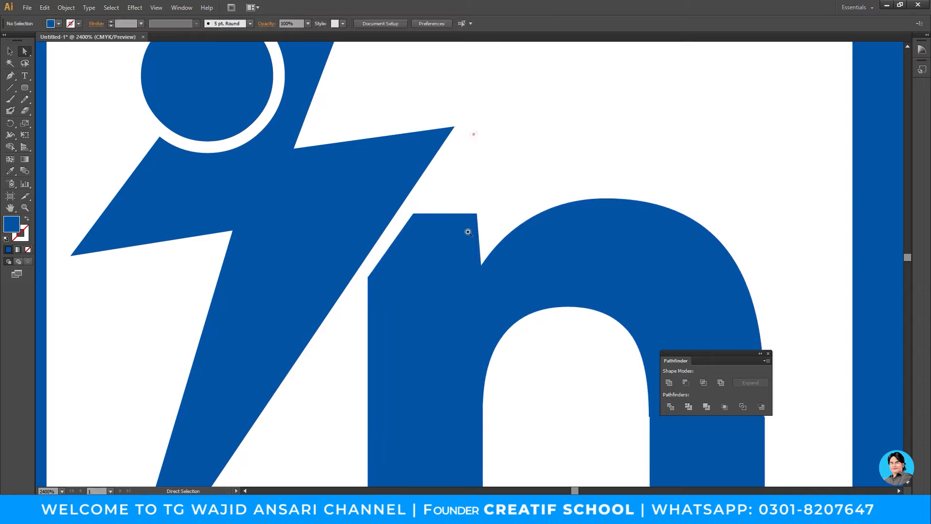
Step: Examine the whole Netlink wordmark at several magnifications, checking the letter spacing and the fit of the bolt between l and n
key("z")
left_click(443, 292, "alt")
left_click(442, 295, "alt")
left_click(442, 295, "alt")
left_click(442, 295, "alt")
left_click(444, 294, "alt")
left_click(443, 295, "alt")
left_click(443, 294, "alt")
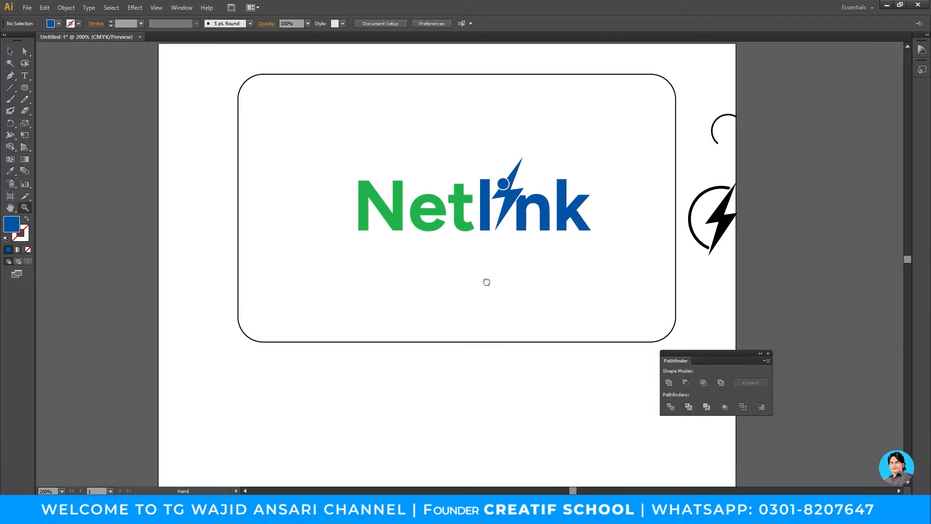
left_click_drag(519, 273, 492, 280)
left_click(528, 282)
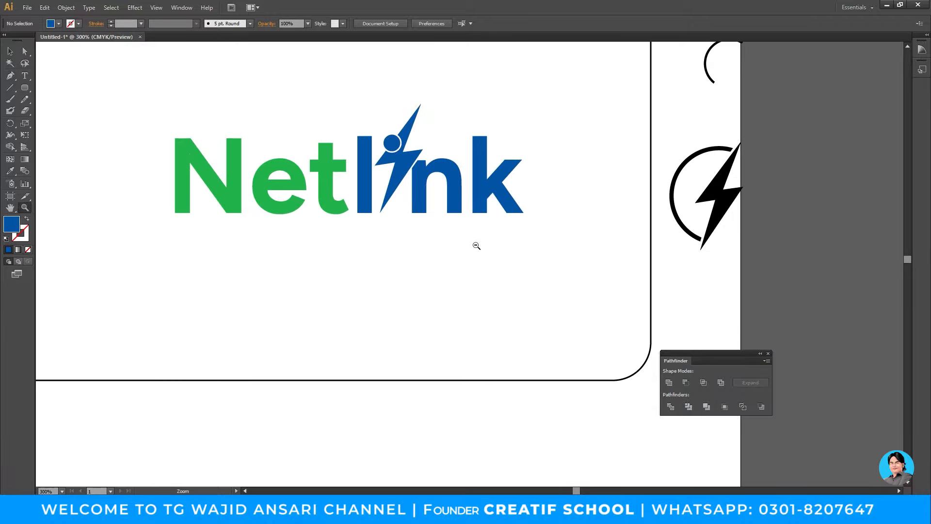
left_click(451, 244, "alt")
left_click(453, 243)
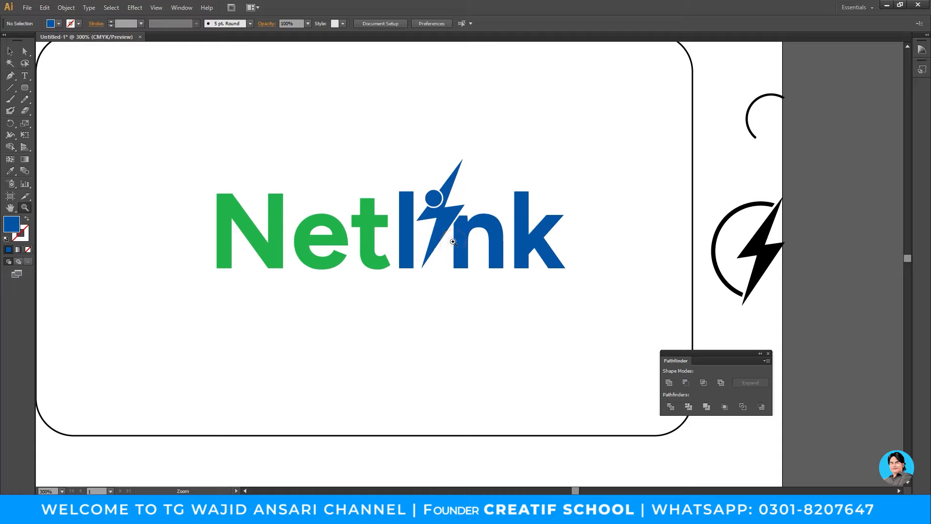
left_click(452, 242)
left_click_drag(499, 278, 492, 245)
left_click(489, 301, "alt")
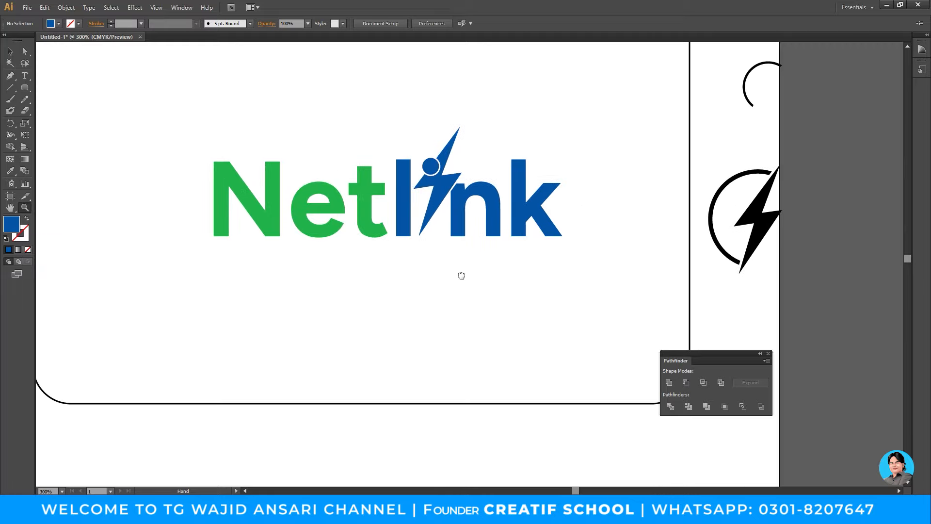
left_click_drag(461, 275, 457, 279)
left_click(446, 239)
left_click(441, 233)
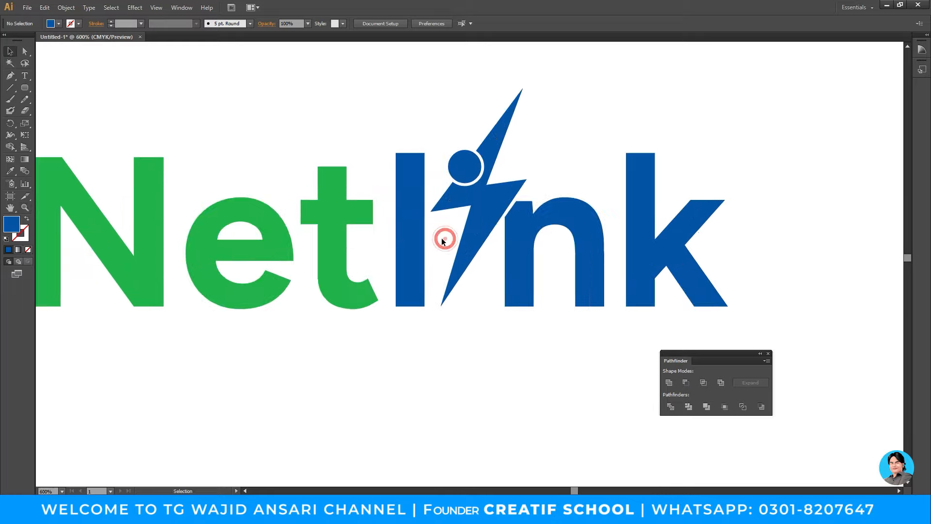
Step: Tighten the spacing of the green letters by moving the N closer to the e, and both letters closer to the t
left_click_drag(261, 220, 313, 212)
left_click_drag(207, 176, 223, 185)
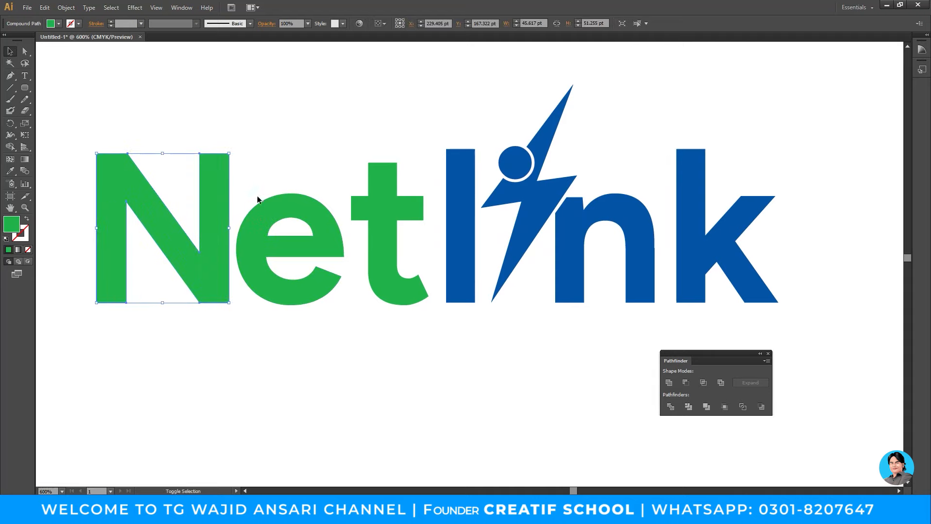
left_click(273, 201, "shift")
left_click_drag(295, 209, 302, 207)
left_click(450, 352)
Step: Move the lightning bolt together with its dot and ring toward the l until the bolt's corner overlaps the l's stem
key("z")
left_click_drag(539, 293, 477, 266)
key("v")
left_click(446, 161)
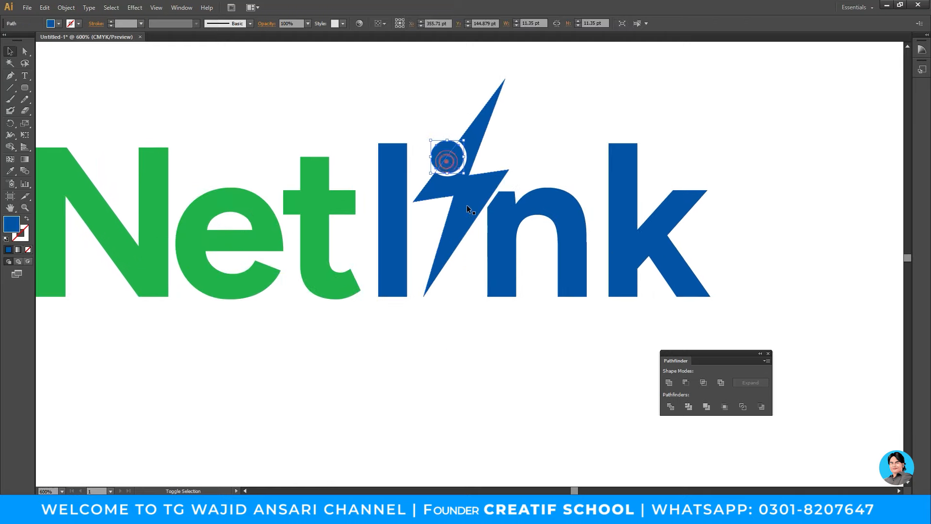
left_click(466, 205)
left_click(444, 120)
left_click_drag(449, 124, 455, 151)
left_click(547, 139)
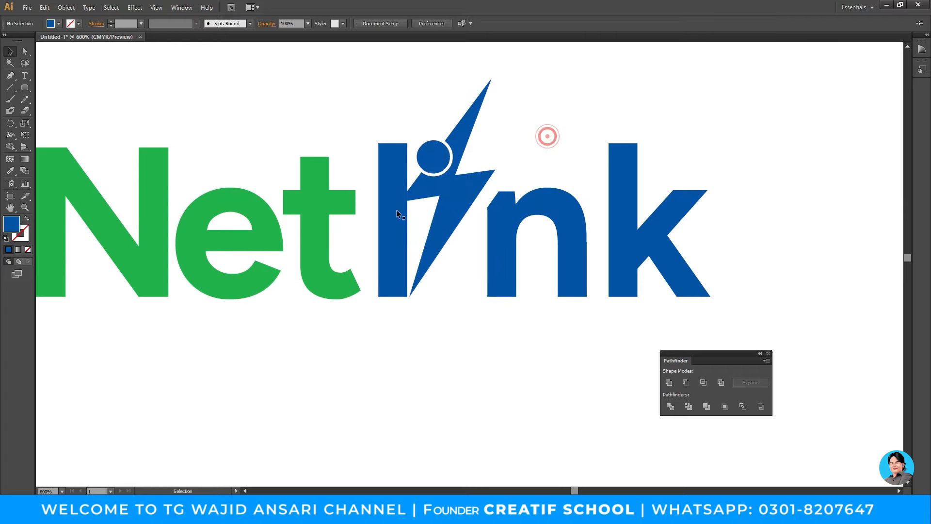
Step: Try to separate the overlap between the l's stem and the bolt's corner with the Shape Builder tool
left_click(402, 206)
key("z")
left_click(427, 223)
key("v")
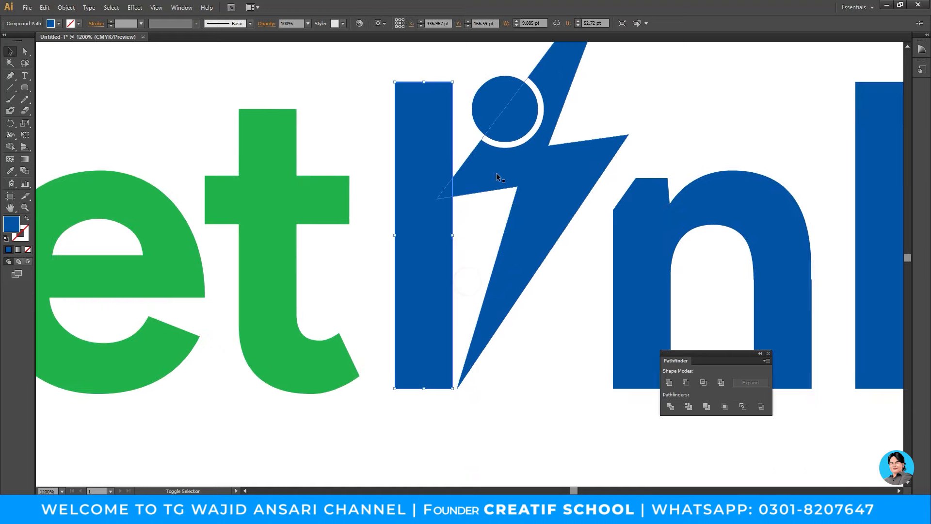
left_click(494, 170)
left_click(467, 217)
left_click(476, 188)
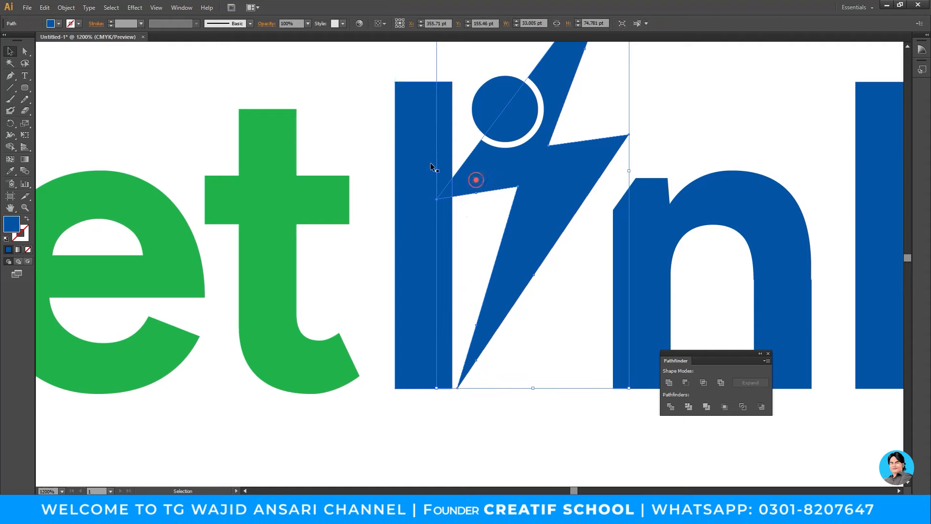
left_click(426, 159, "shift")
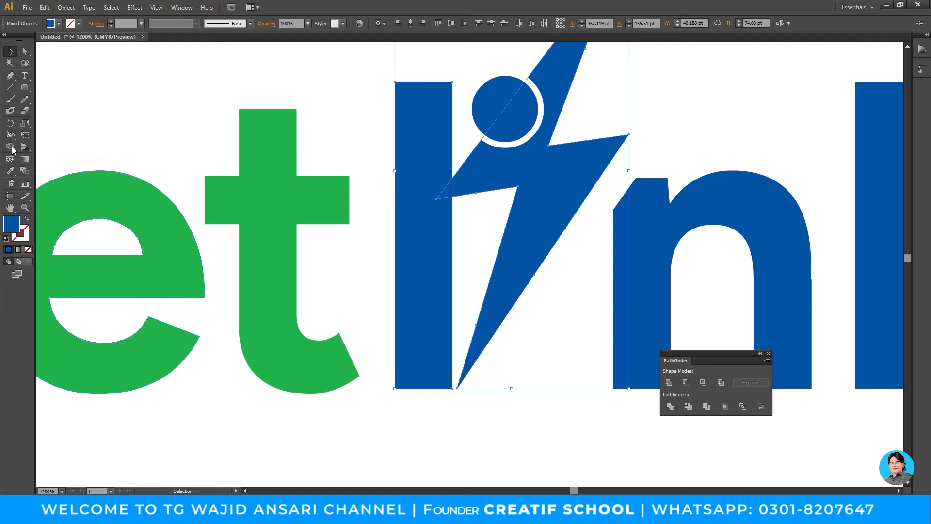
left_click(11, 147)
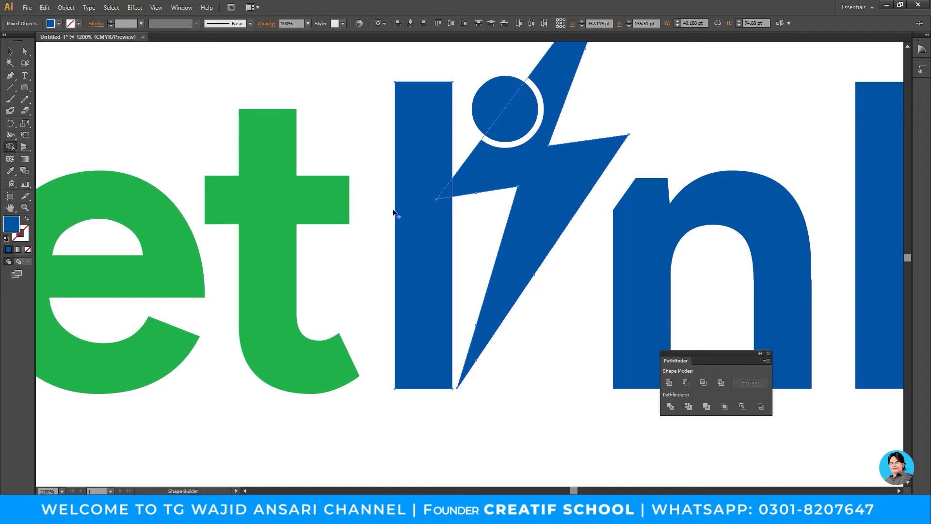
left_click(449, 191)
key("v")
left_click(473, 220)
Step: Inspect the cut at the l and undo the Shape Builder edit
key("z")
left_click(498, 257, "alt")
left_click(498, 258, "alt")
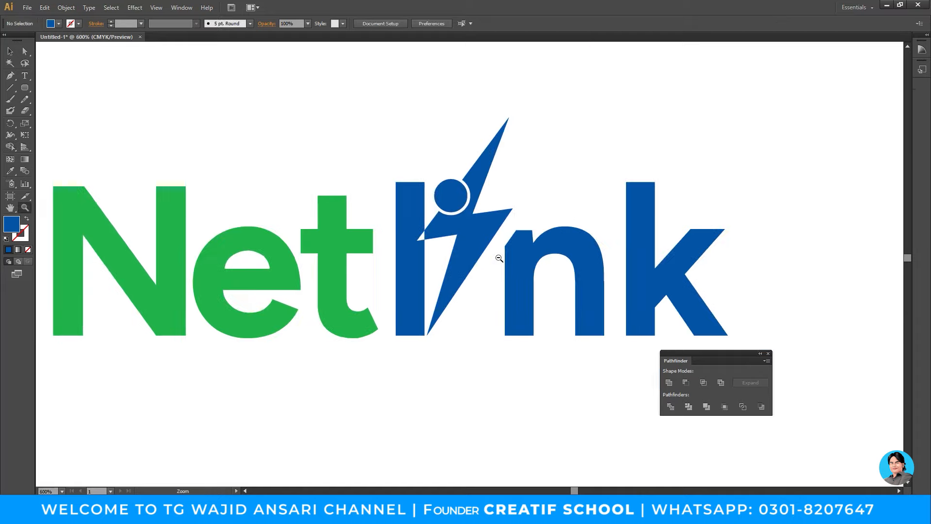
left_click(499, 258, "alt")
left_click(492, 284)
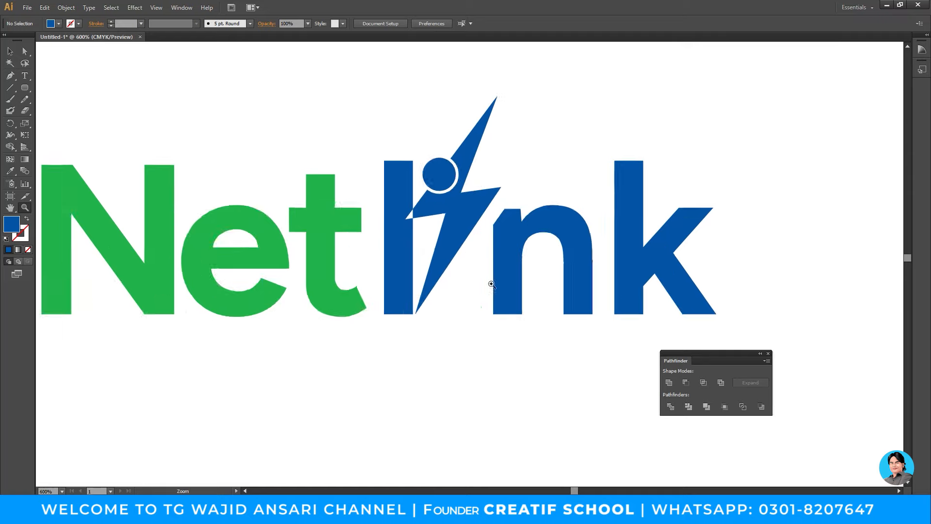
left_click(491, 283)
key("ctrl+z")
key("v")
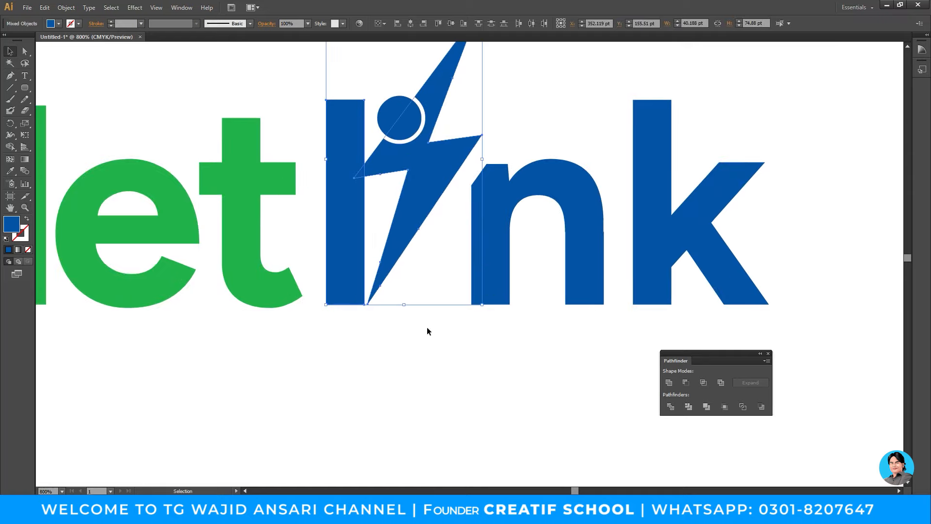
left_click(427, 328)
Step: Try applying Outline Stroke to the lightning bolt, and undo it while keeping the bolt overlapping the l
key("z")
left_click_drag(368, 214, 415, 245)
left_click(408, 230)
key("v")
left_click(437, 222)
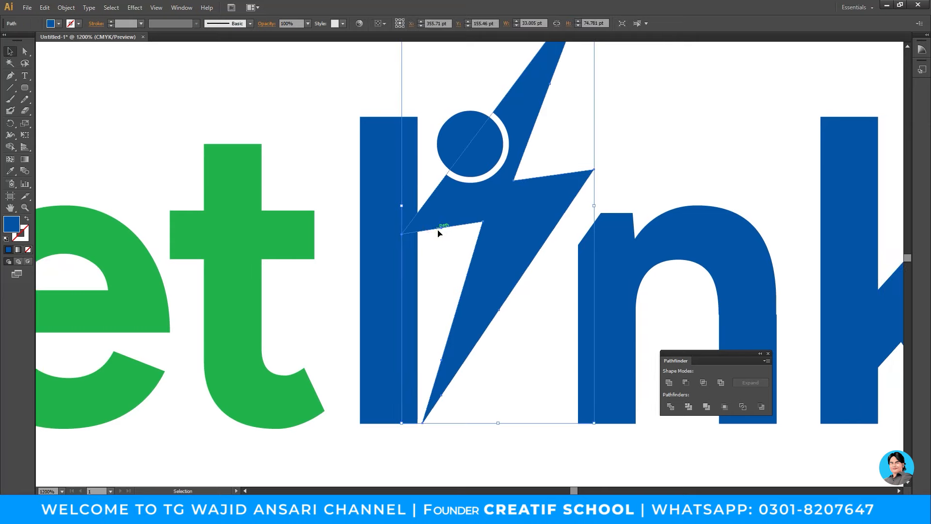
left_click(83, 10)
mouse_move(66, 8)
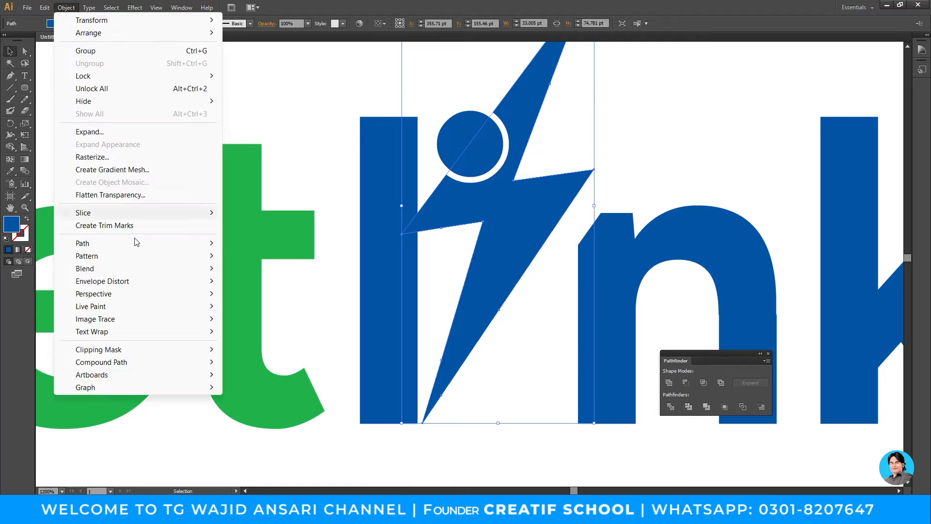
left_click(132, 243)
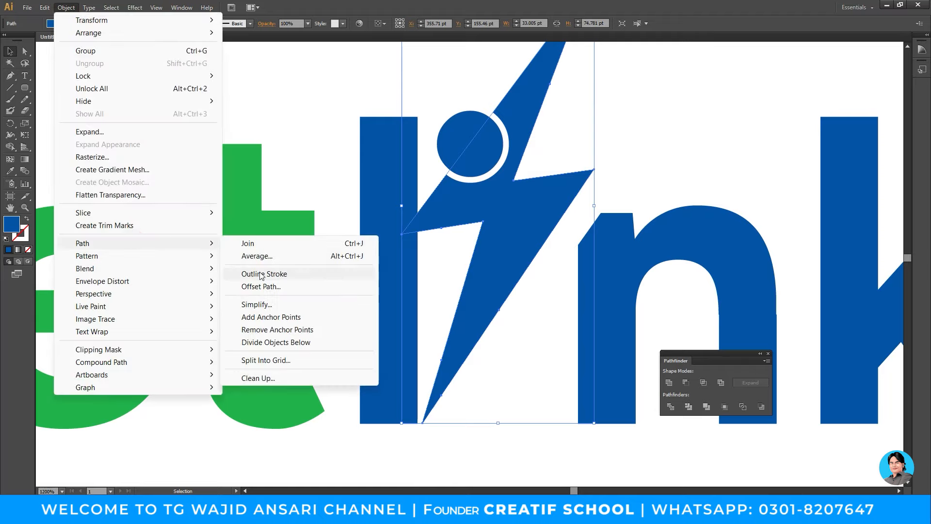
left_click(262, 274)
key("ctrl+z")
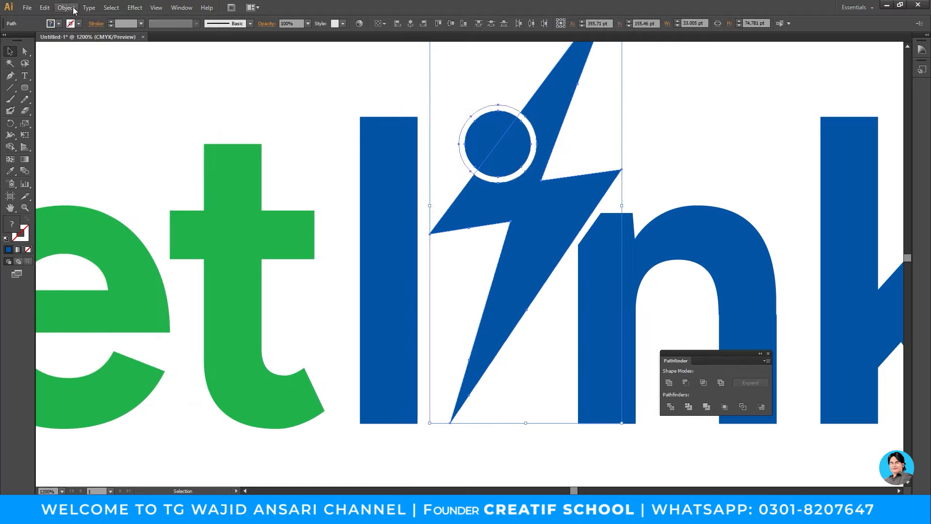
key("ctrl+z")
Step: Try a 1 pt offset path on the bolt, dot and ring together, and undo it
left_click(66, 7)
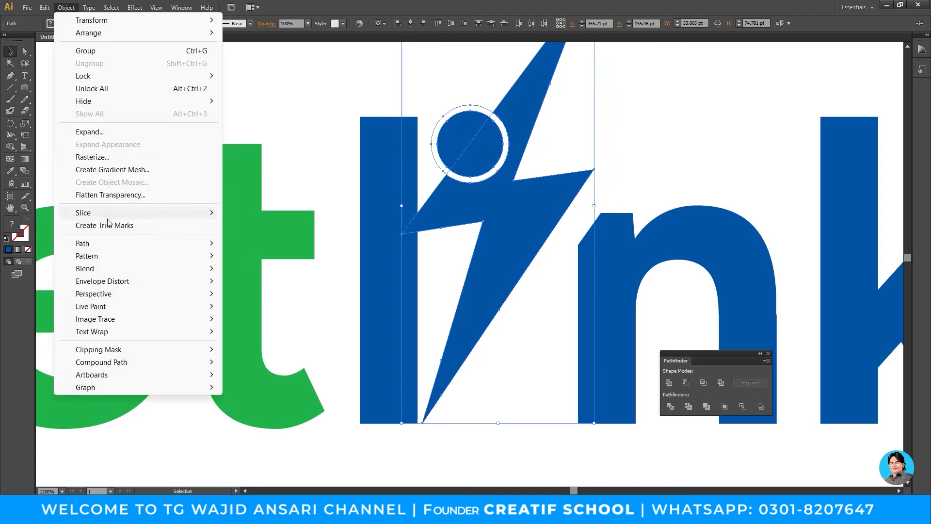
left_click(112, 243)
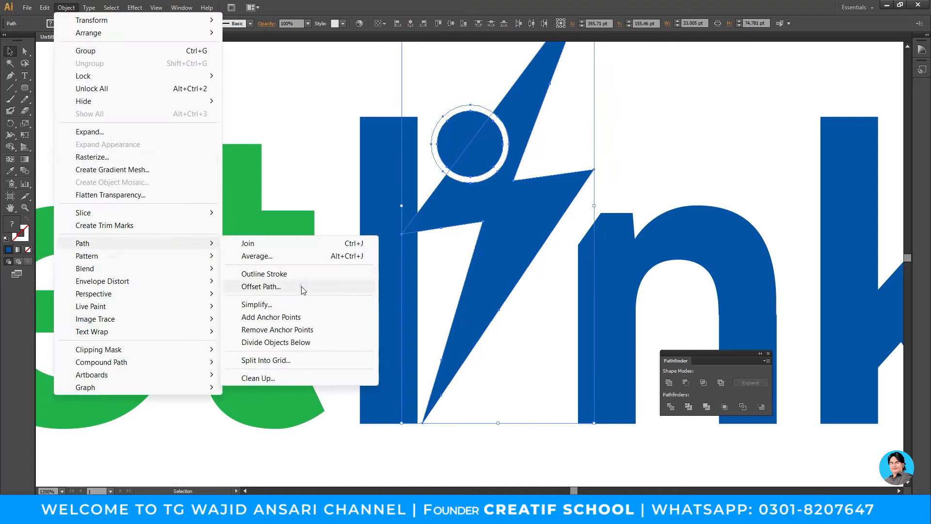
left_click(301, 286)
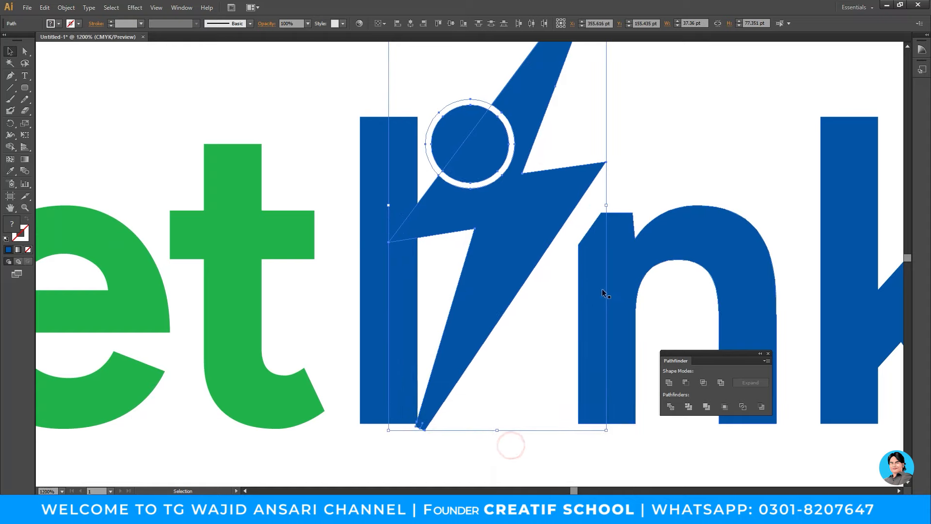
key("i")
key("ctrl+z")
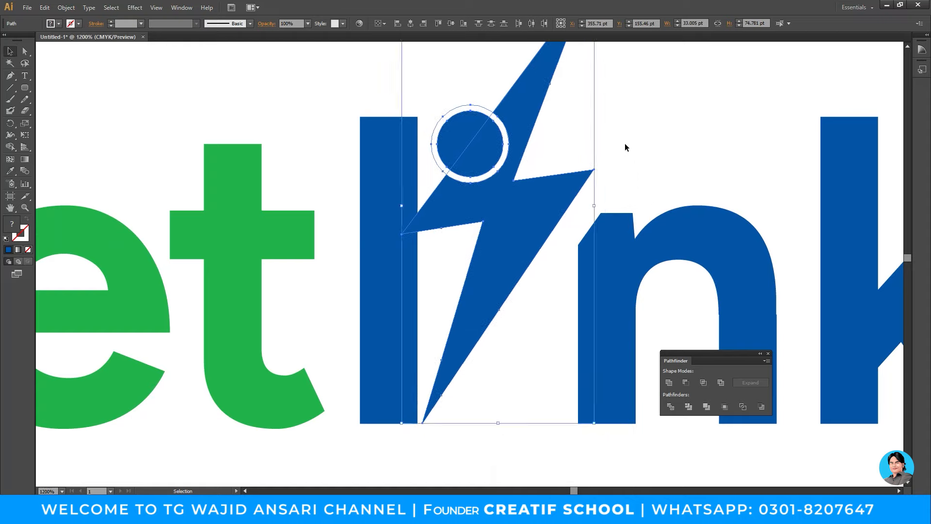
Step: Create an offset path of .5 pt with miter joins around the lightning bolt alone
key("v")
left_click(625, 144)
left_click(530, 210)
left_click(66, 8)
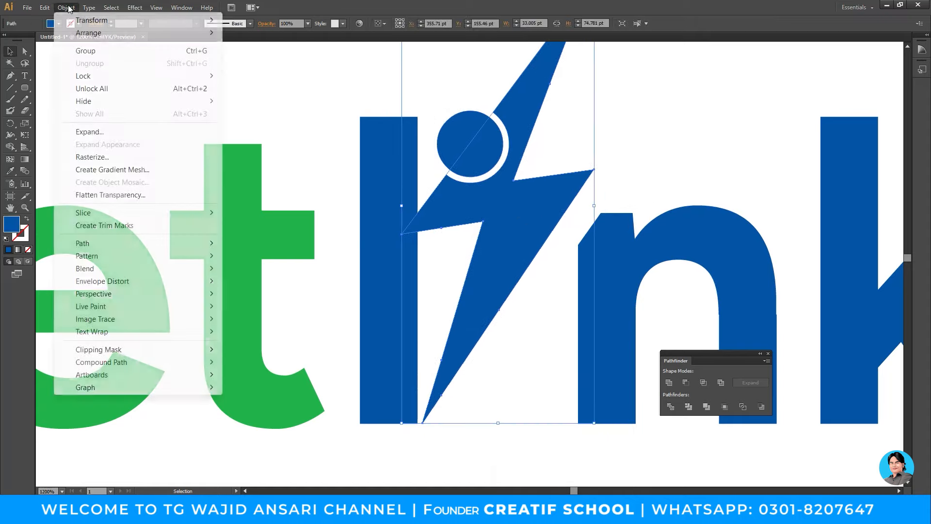
mouse_move(146, 243)
left_click(289, 286)
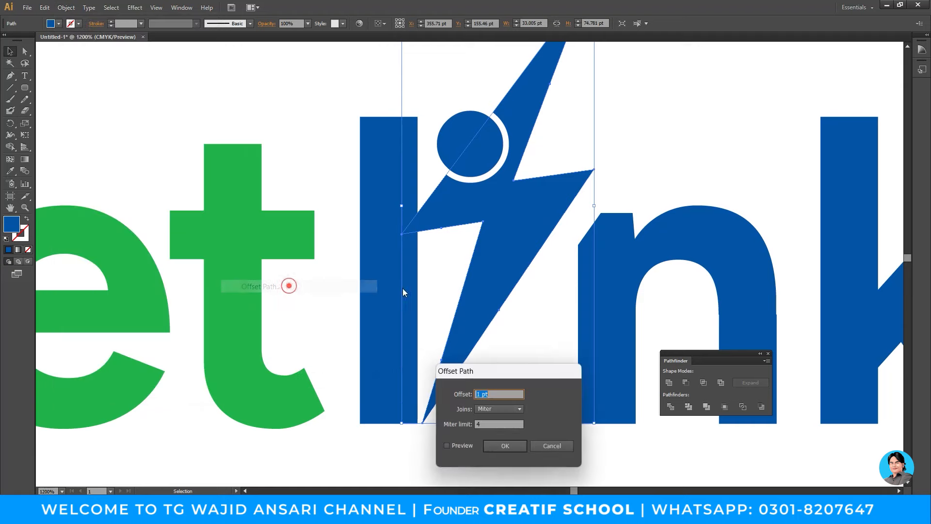
left_click(467, 444)
left_click(467, 444)
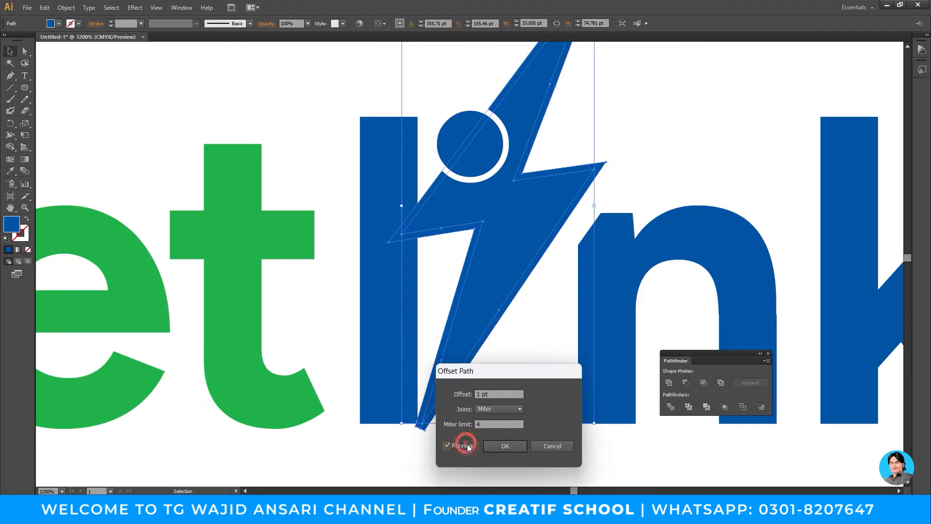
double_click(489, 396)
type(".5")
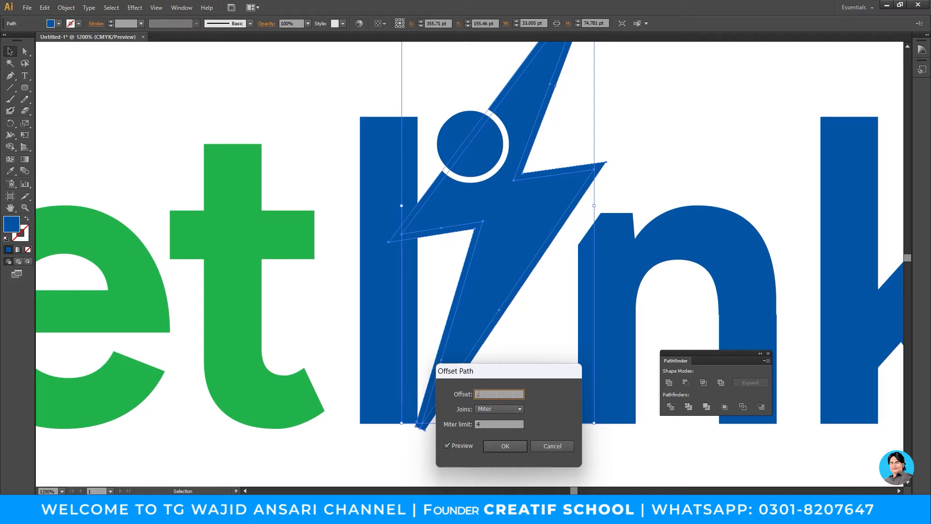
left_click(505, 446)
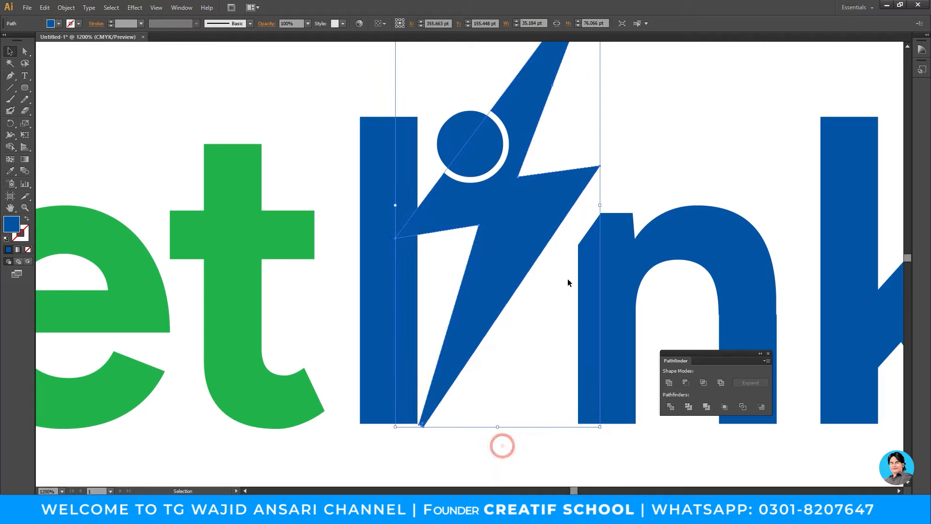
Step: Fill the bolt's offset shape with white sampled from the background, separating the bolt from the l
key("i")
left_click(664, 155)
key("z")
left_click(460, 336, "alt")
left_click(461, 336, "alt")
key("v")
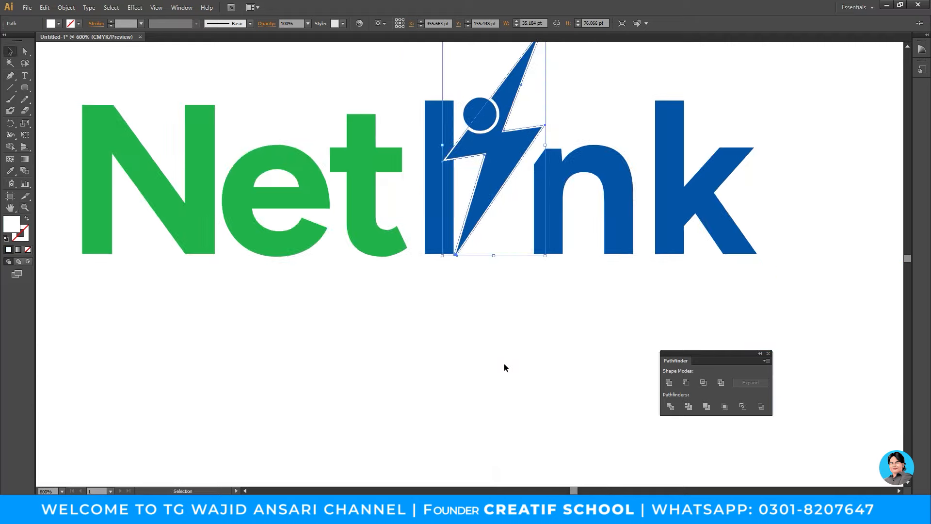
left_click(504, 365)
Step: Move the n and k closer to the lightning bolt and tighten the gap between the two letters
key("z")
left_click(513, 271, "alt")
left_click_drag(528, 343, 603, 380)
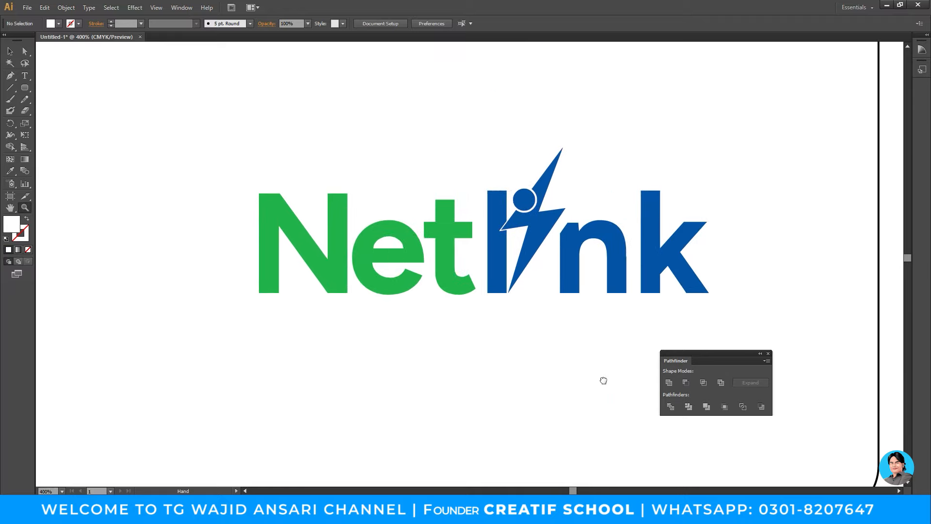
left_click(564, 286)
key("v")
left_click(513, 189)
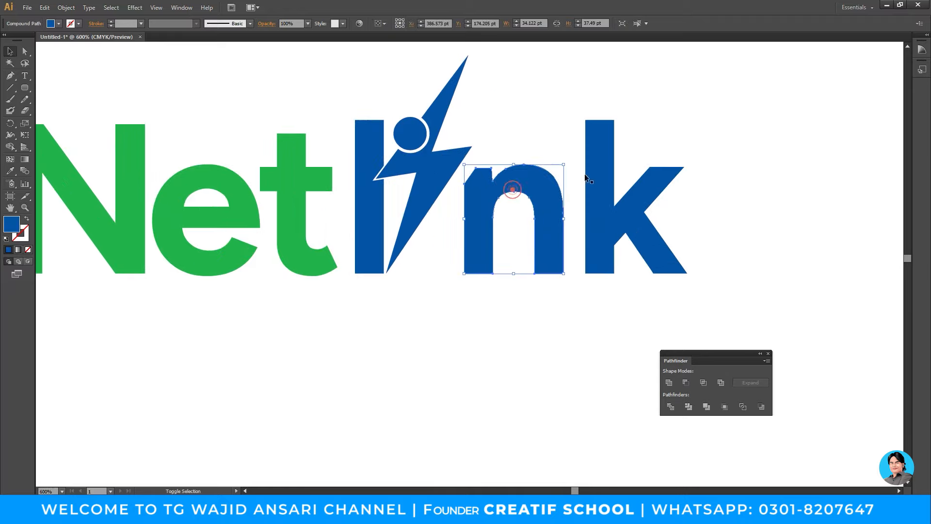
left_click(596, 173, "shift")
left_click_drag(598, 197, 575, 222)
left_click(585, 295)
left_click(554, 304)
Step: Check the overall balance and letter spacing of the tightened wordmark
key("z")
left_click(380, 272, "alt")
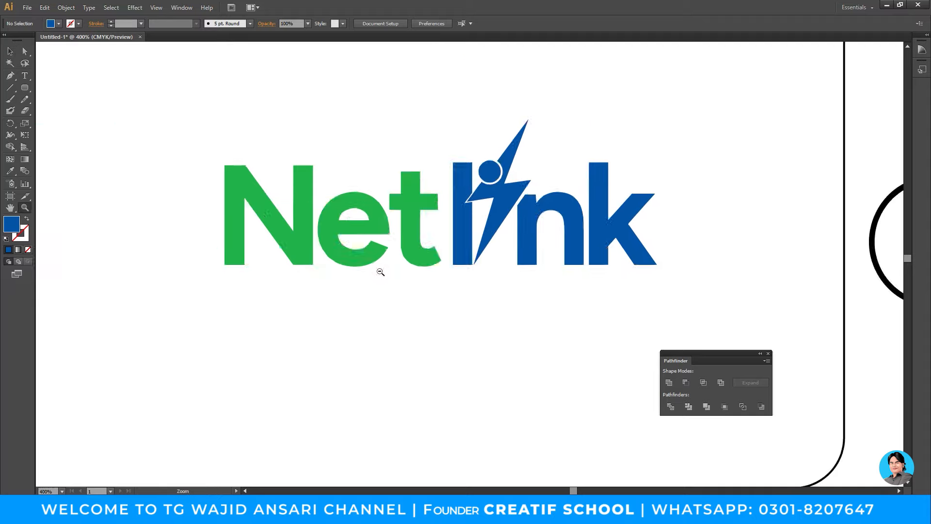
left_click(380, 272, "alt")
left_click_drag(527, 292, 379, 294)
left_click(454, 255)
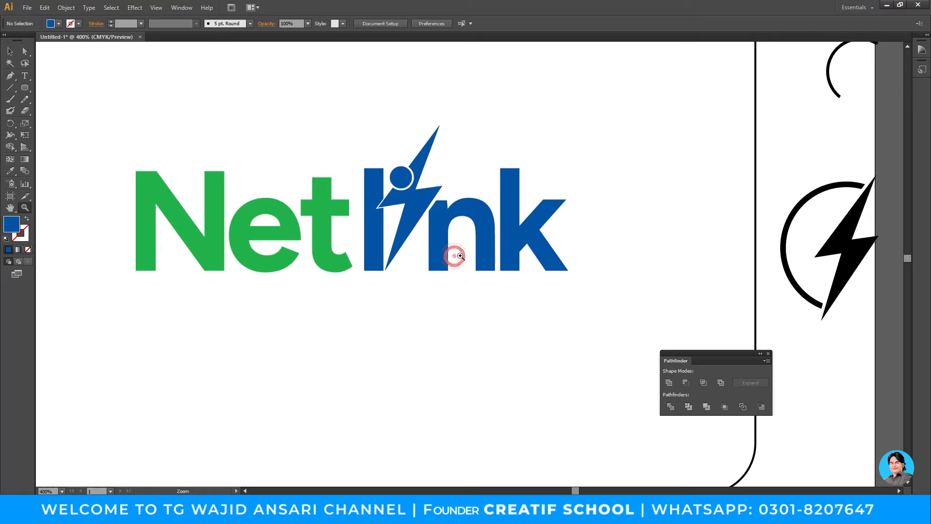